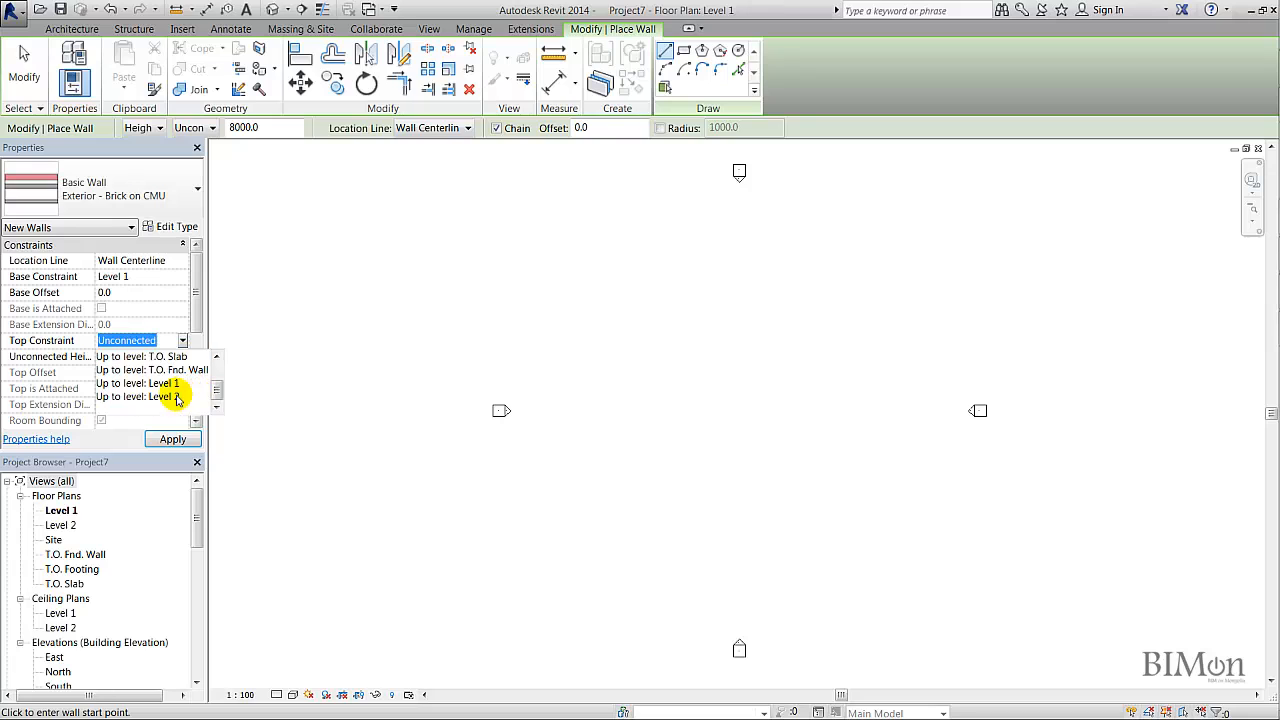
Step: Set the new walls' top constraint to Level 2 and draw a rectangle of walls about 8100 by 7000 mm between the elevation markers
{"action": "left_click", "coordinate": [175, 396]}
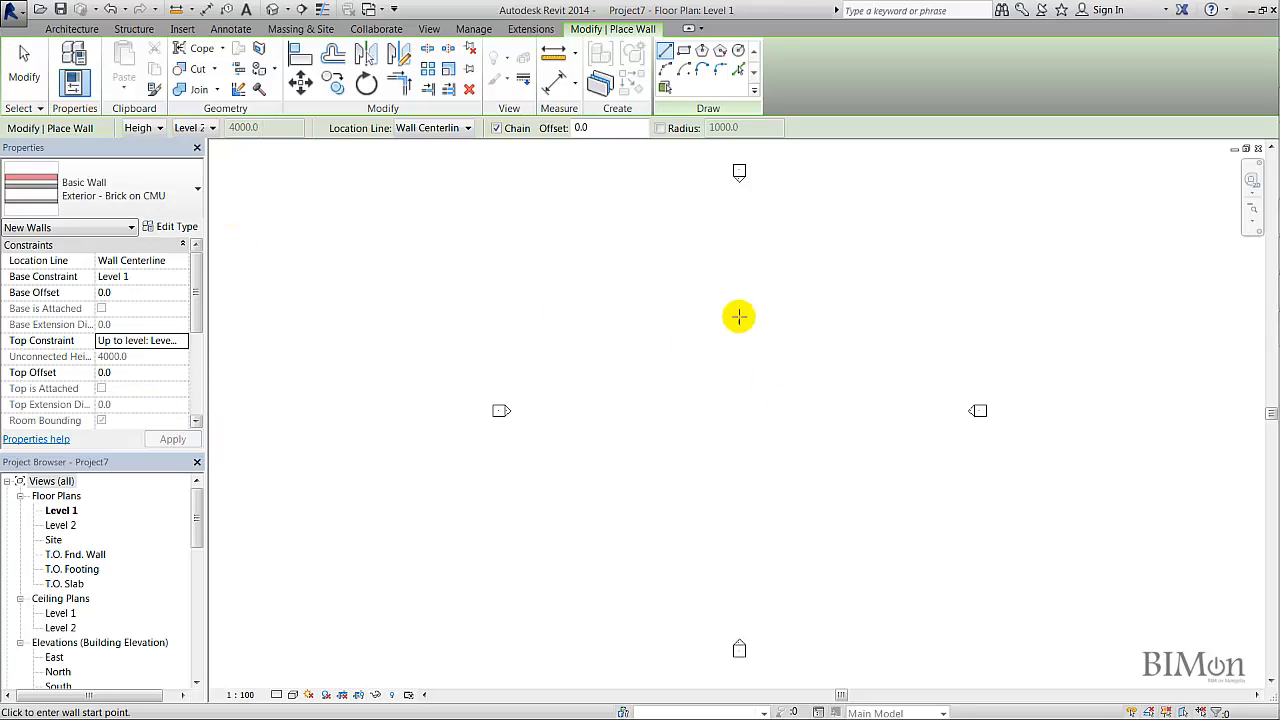
{"action": "left_click", "coordinate": [684, 51]}
{"action": "left_click", "coordinate": [767, 370]}
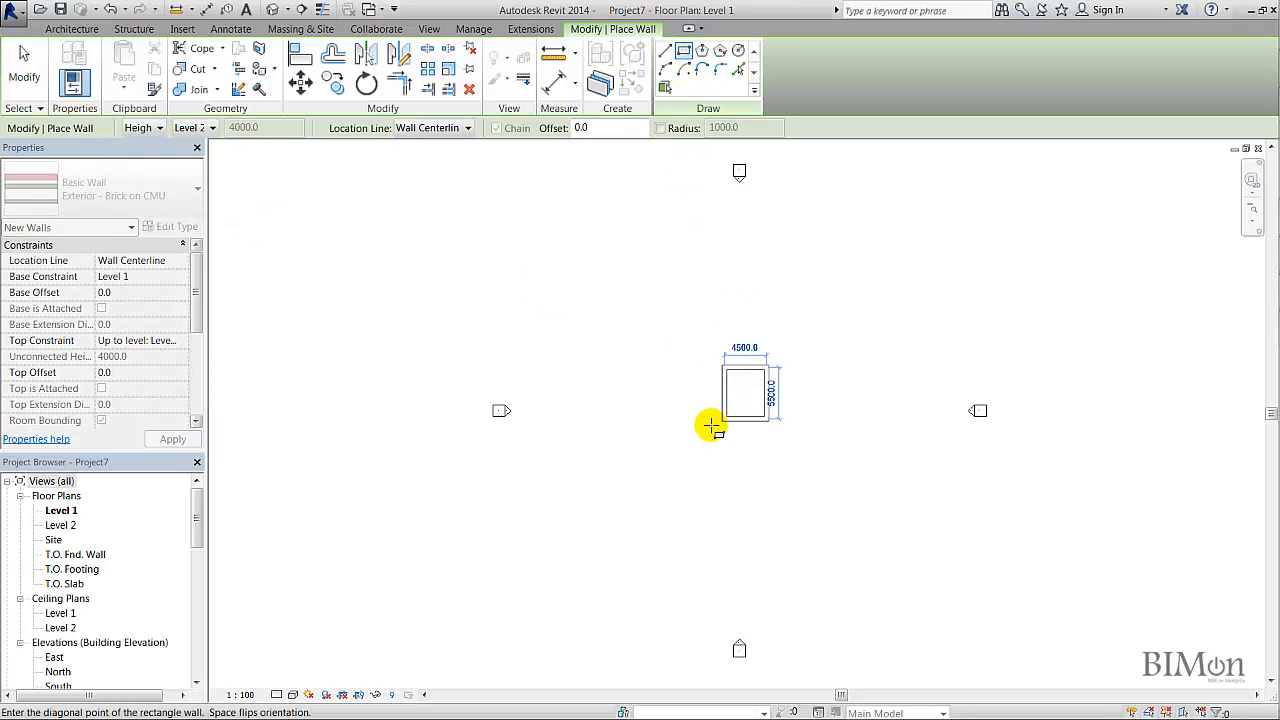
{"action": "left_click", "coordinate": [688, 433]}
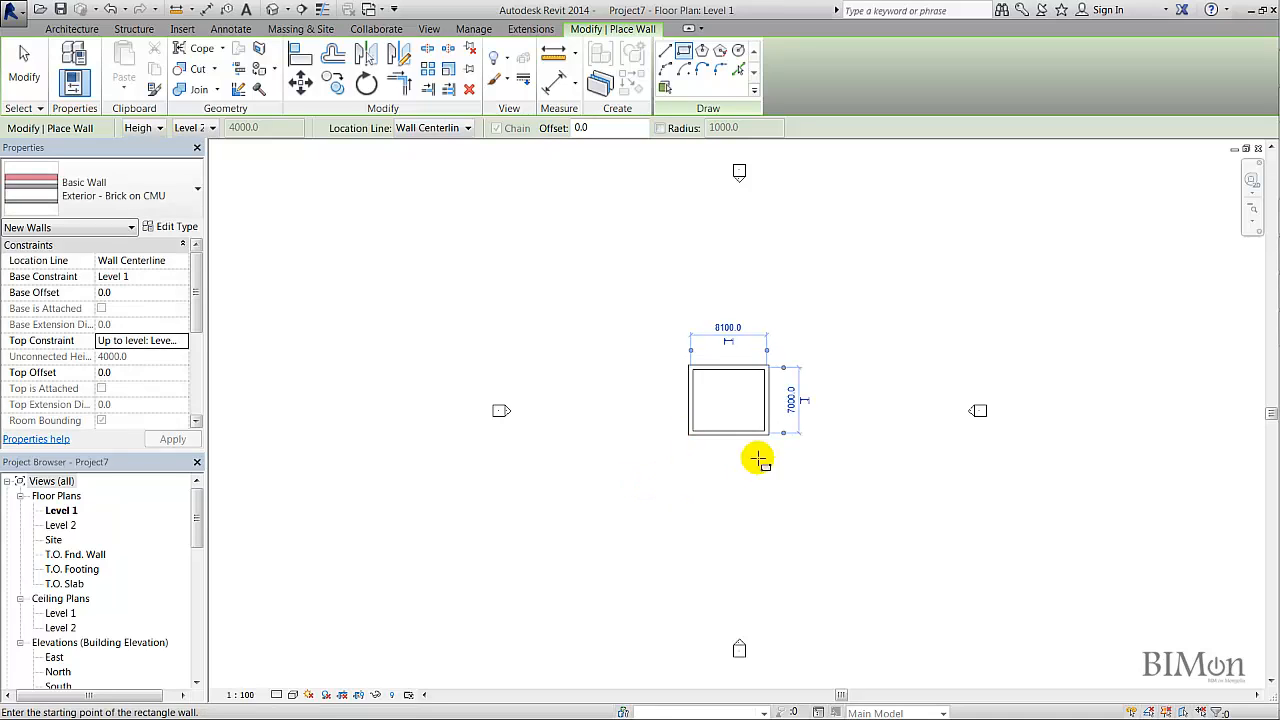
Step: Set the wall rectangle's depth to 6000 mm and its width to 8 m, and finish placing walls
{"action": "left_click", "coordinate": [791, 400]}
{"action": "type", "text": "6"}
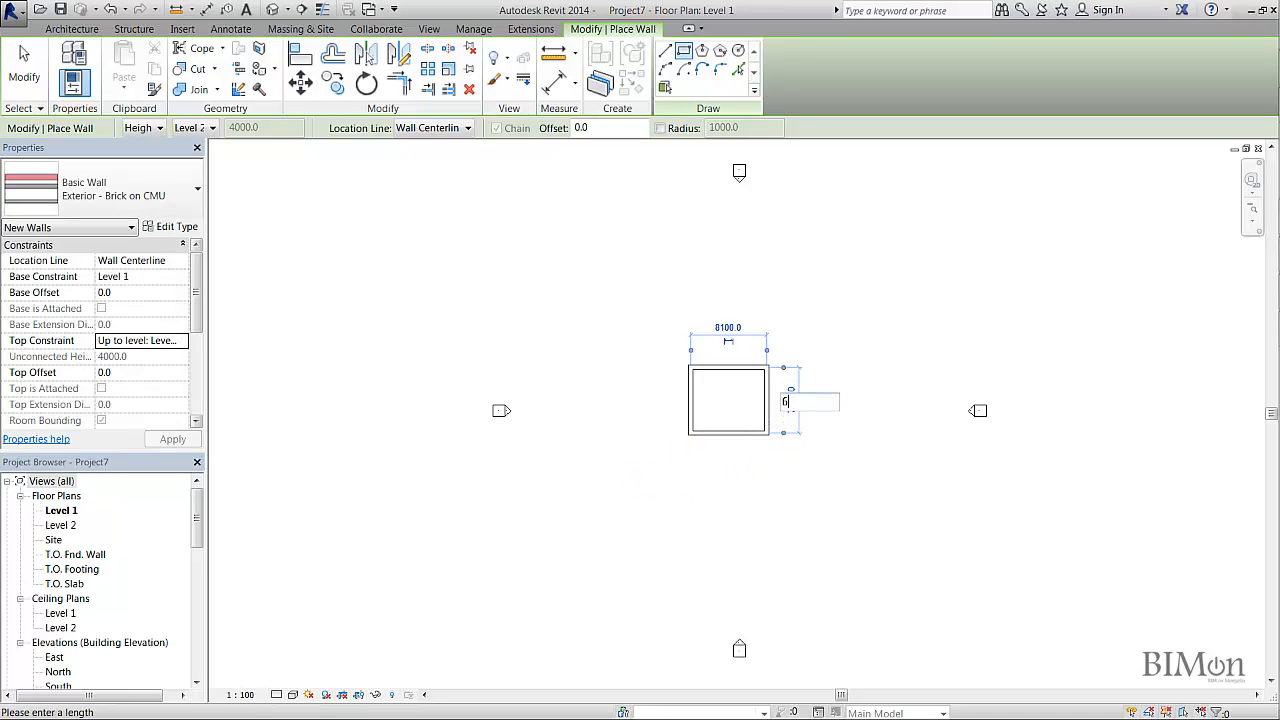
{"action": "type", "text": "000"}
{"action": "key", "text": "Return"}
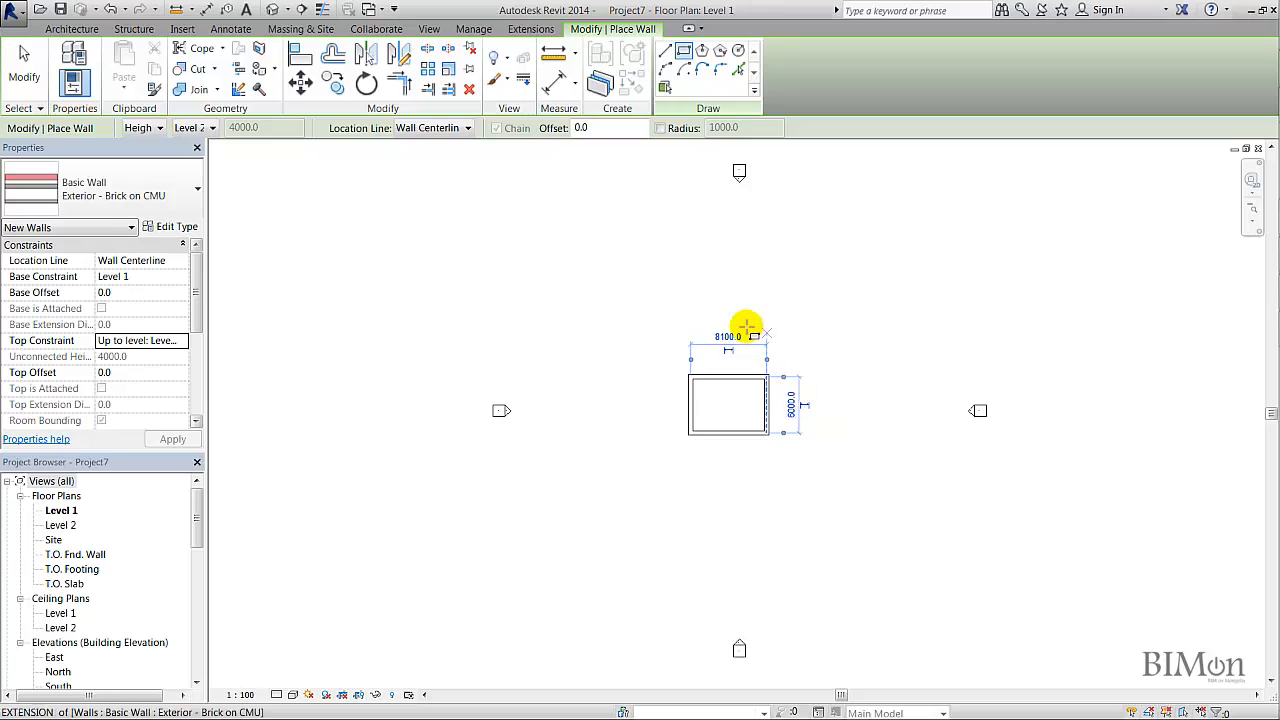
{"action": "left_click", "coordinate": [733, 336]}
{"action": "type", "text": "8m"}
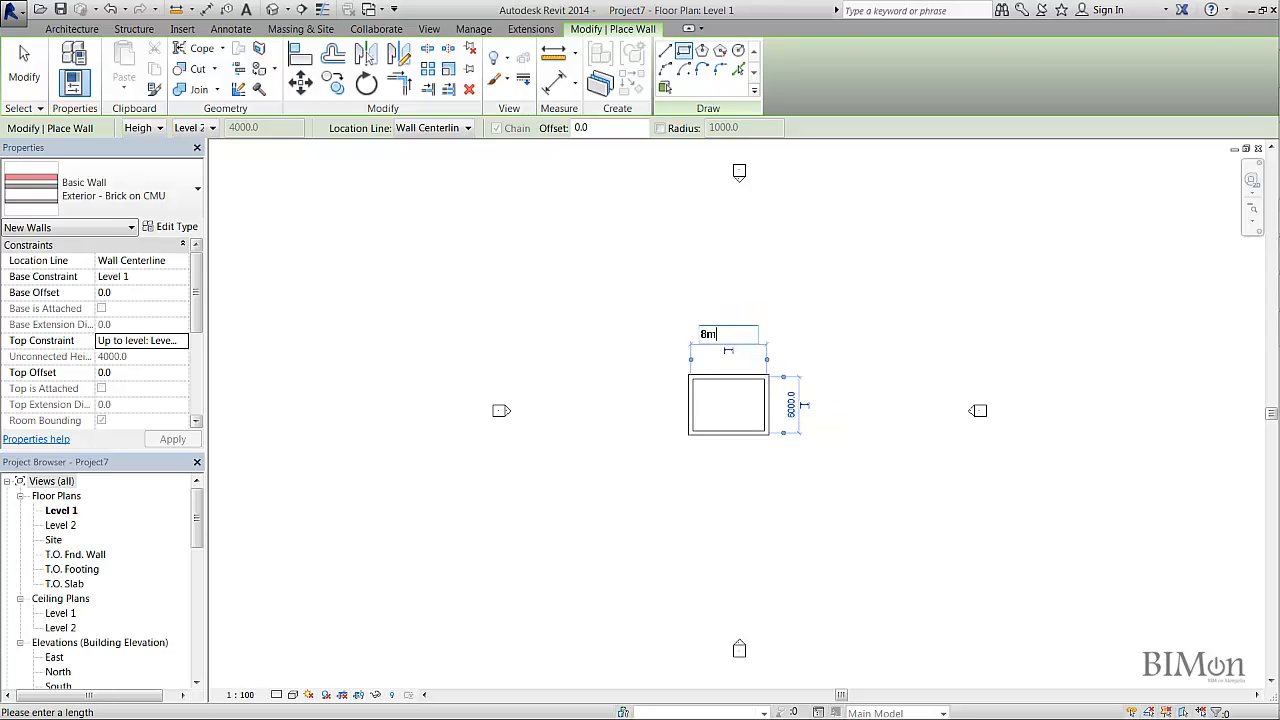
{"action": "key", "text": "Return"}
{"action": "key", "text": "Escape"}
{"action": "key", "text": "Escape"}
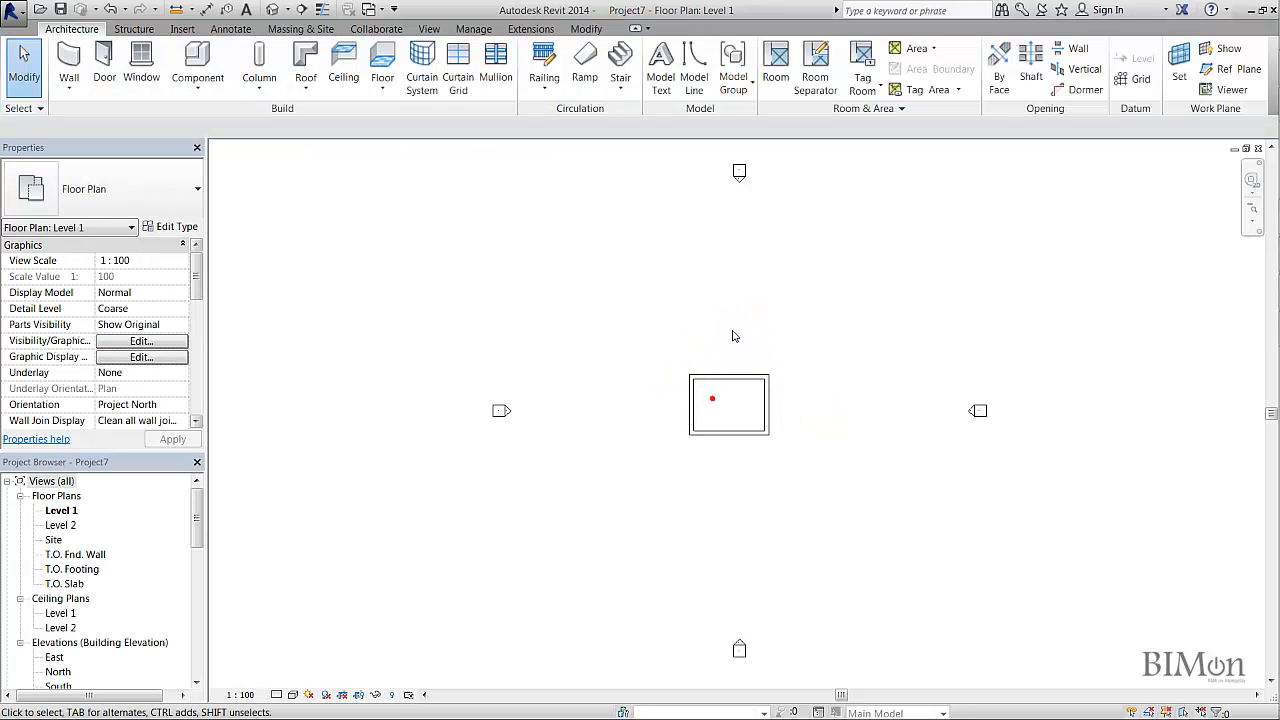
Step: Set the floor plan's detail level to Medium to display the wall layers
{"action": "left_click", "coordinate": [739, 396]}
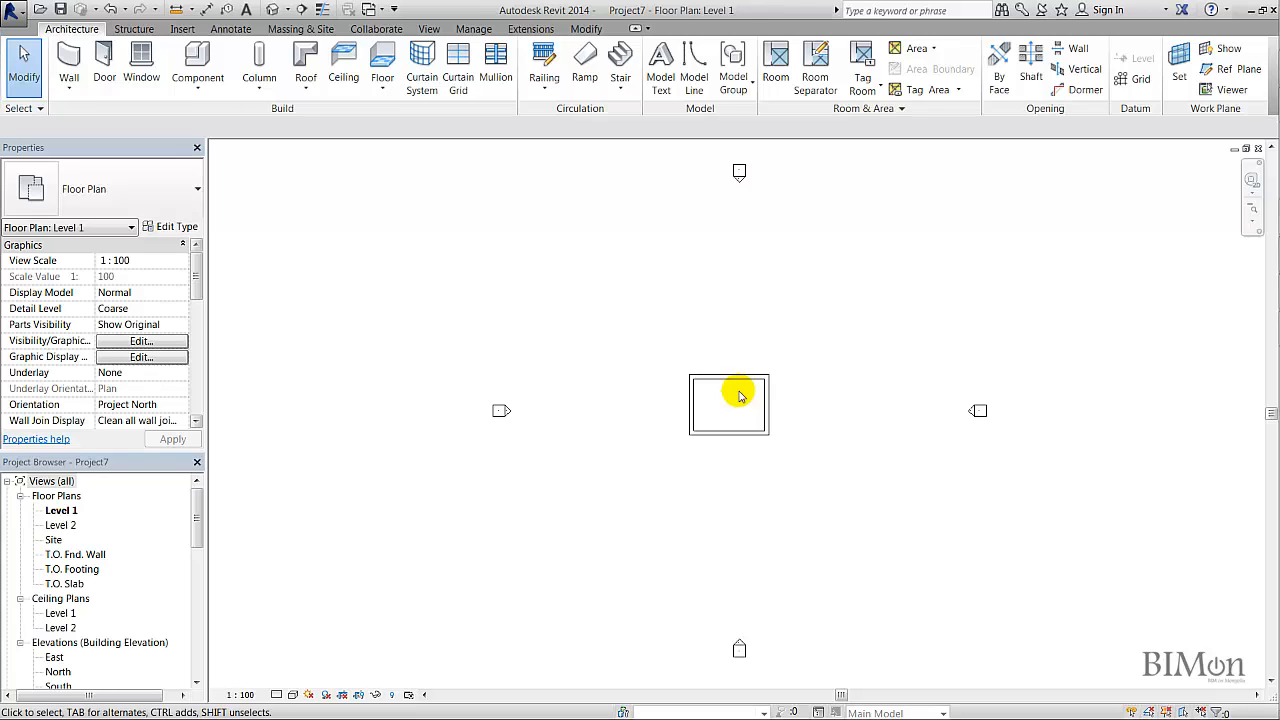
{"action": "scroll", "coordinate": [739, 396], "scroll_direction": "up", "scroll_amount": 5}
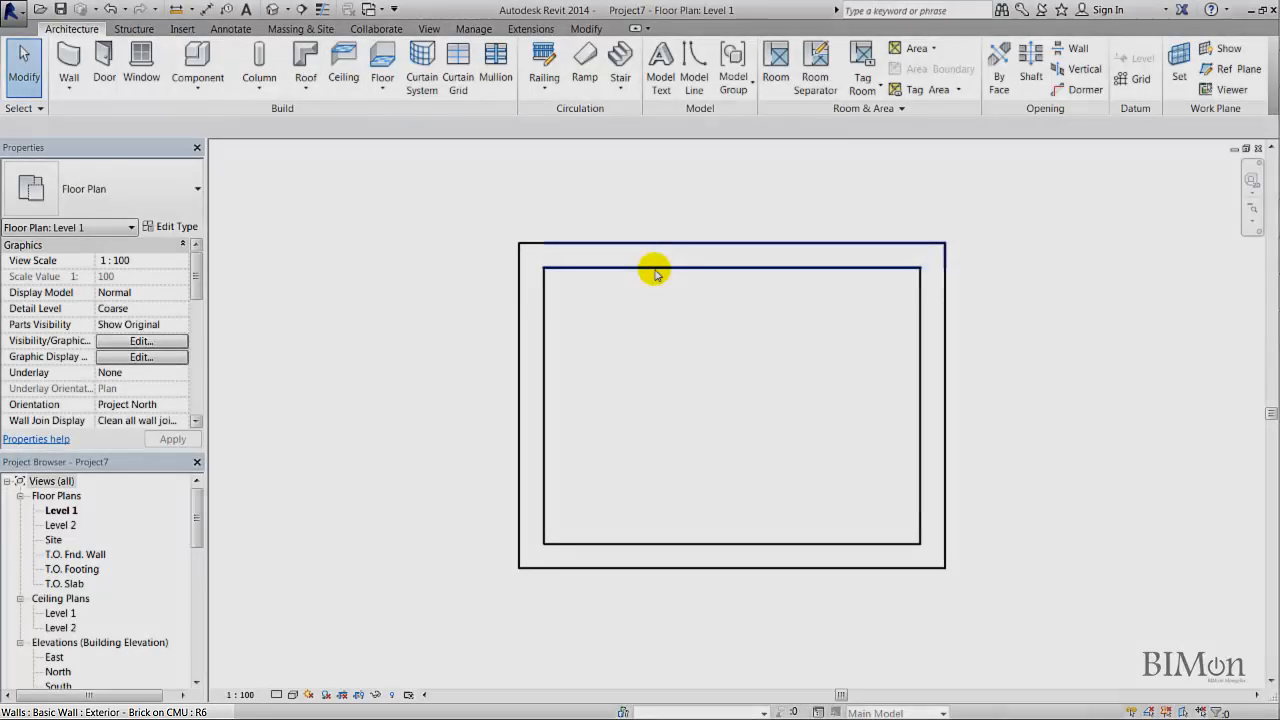
{"action": "left_click", "coordinate": [654, 269]}
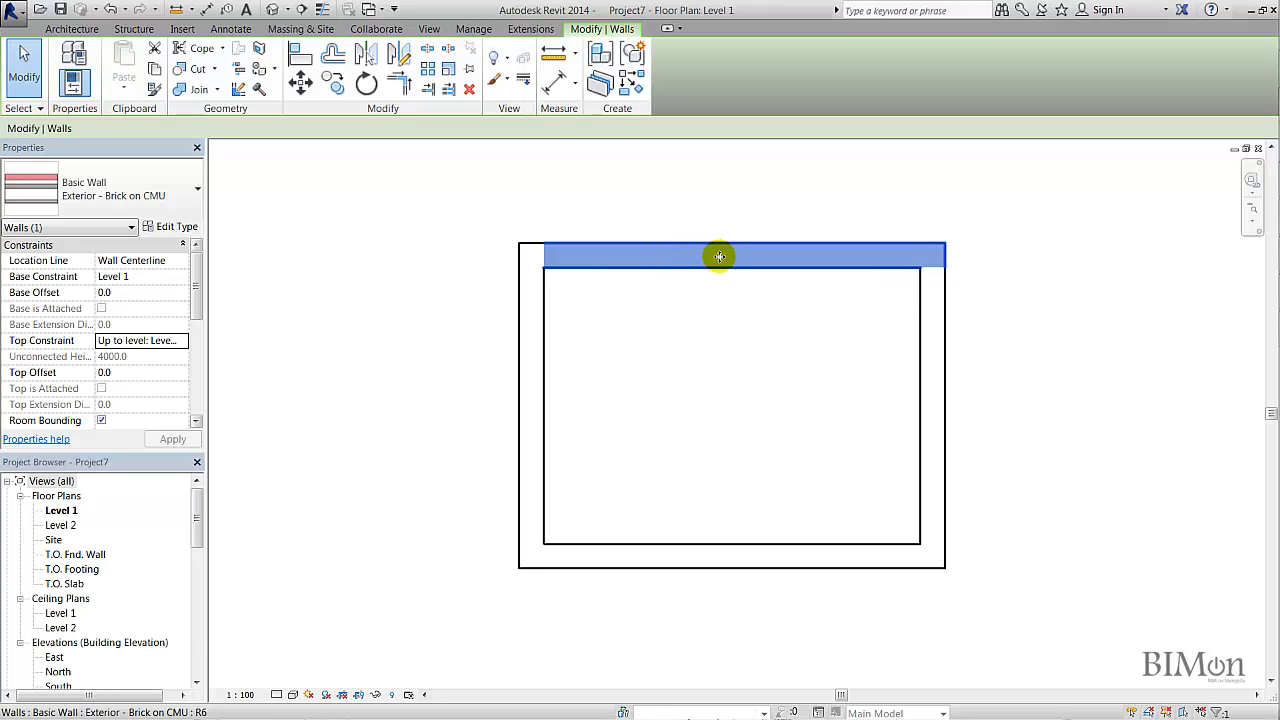
{"action": "left_click", "coordinate": [276, 694]}
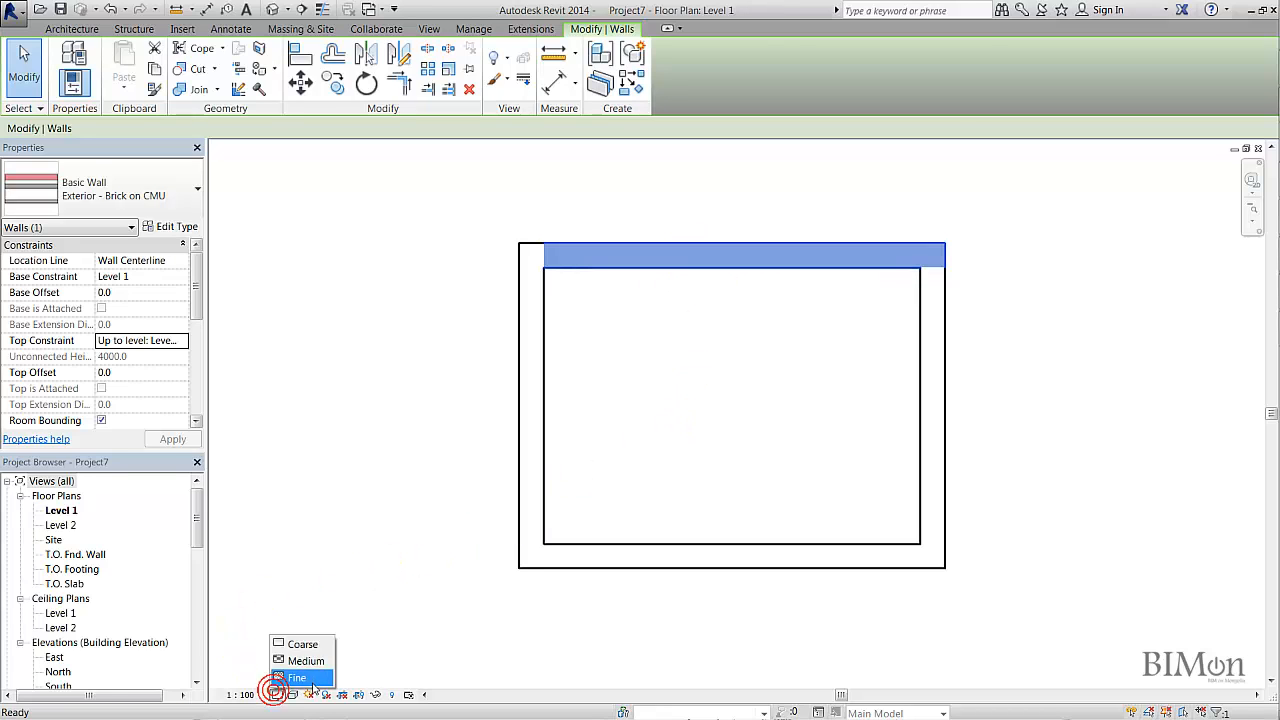
{"action": "left_click", "coordinate": [300, 580]}
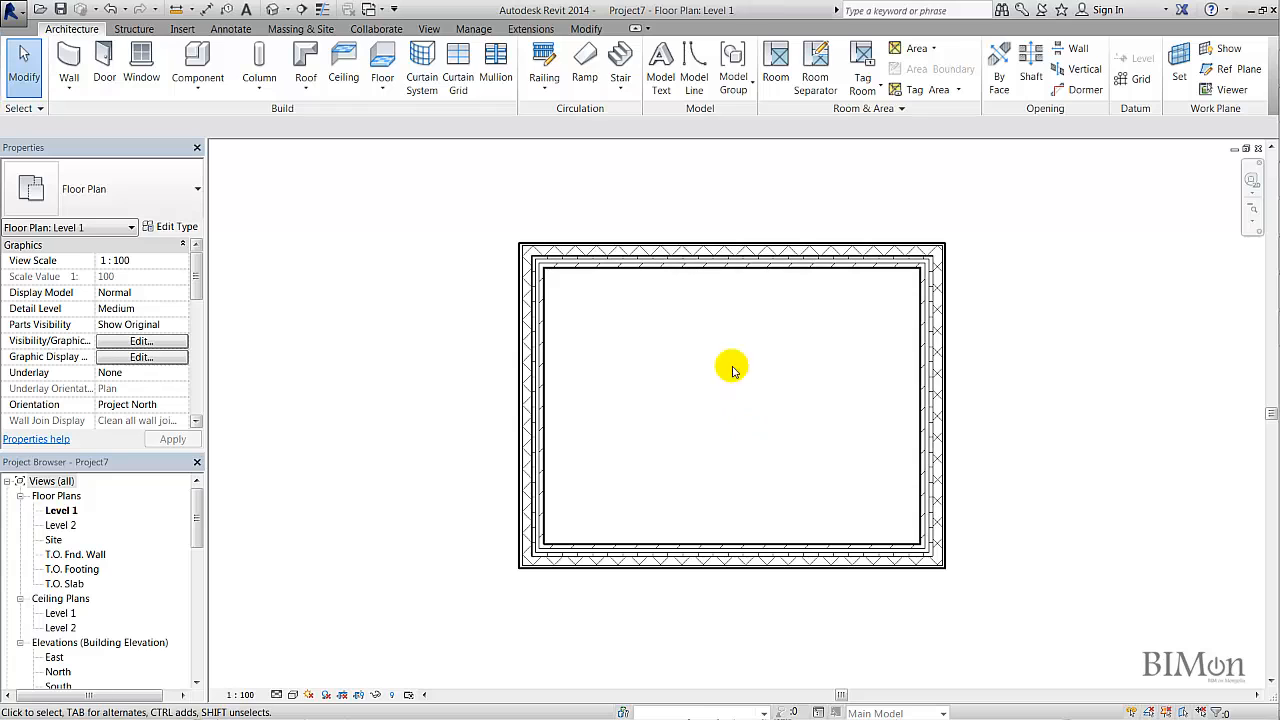
Step: Select the whole chain of walls and flip it so the brick layer faces outward
{"action": "key", "text": "Tab"}
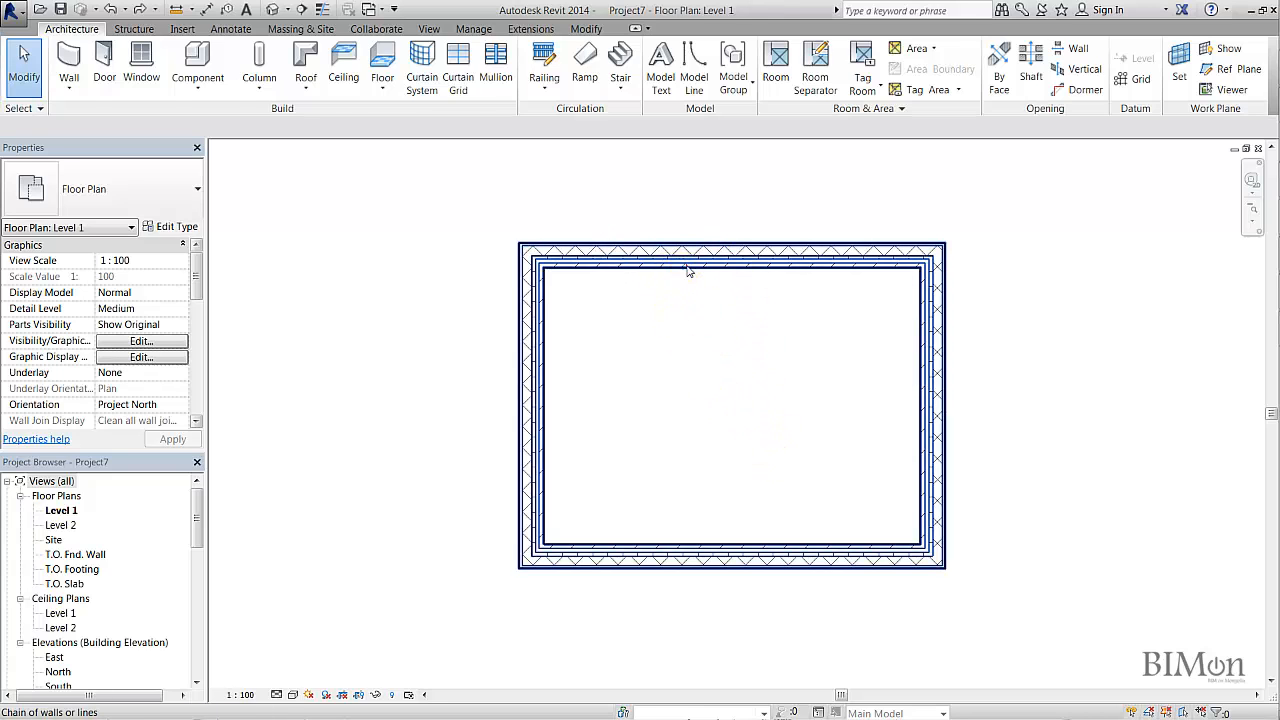
{"action": "left_click", "coordinate": [686, 272]}
{"action": "left_click", "coordinate": [686, 328]}
{"action": "left_click", "coordinate": [637, 292]}
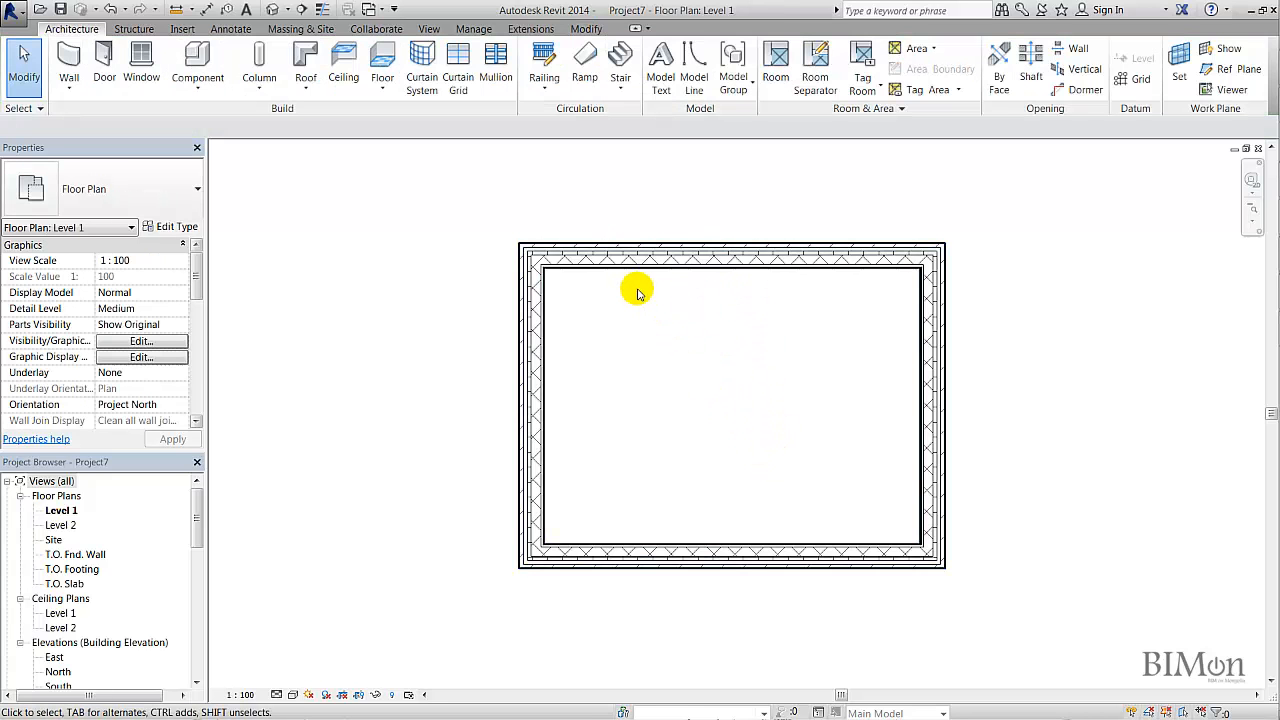
Step: Place an outward-opening M_Single-Flush 0915 x 2134mm door in the west wall, about 1400 mm from the north corner
{"action": "scroll", "coordinate": [634, 270], "scroll_direction": "up", "scroll_amount": 3}
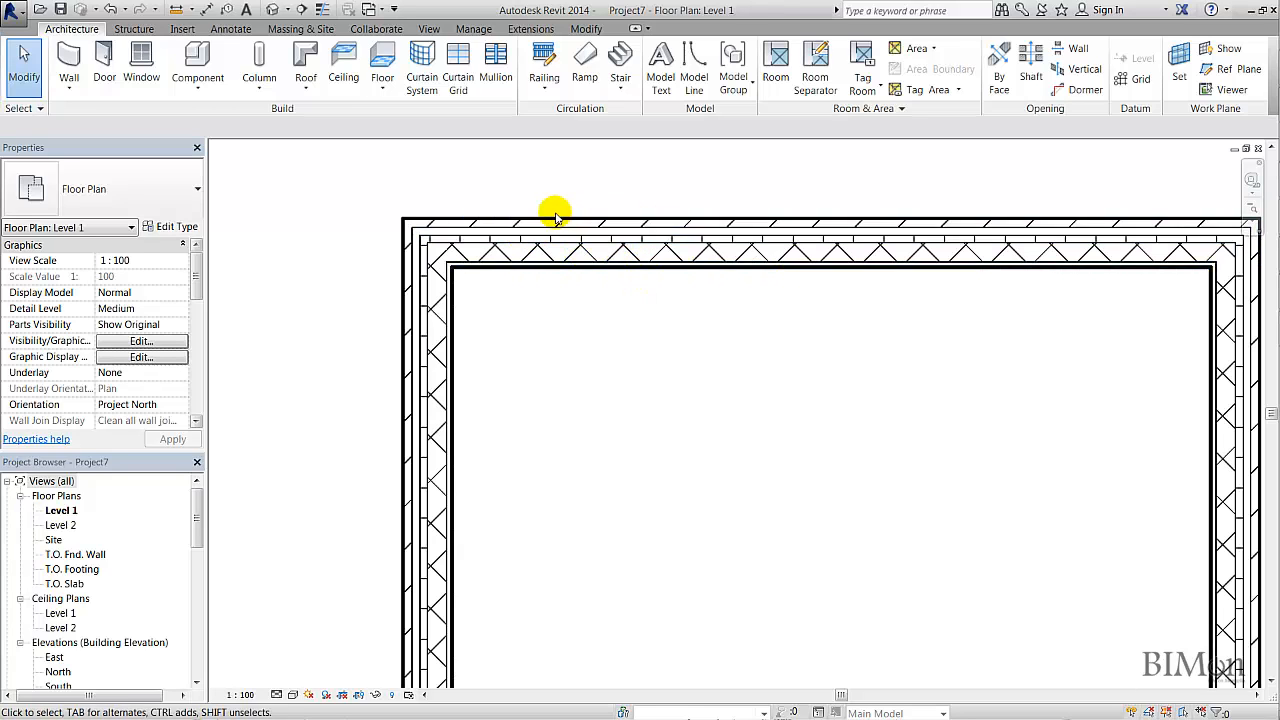
{"action": "scroll", "coordinate": [786, 320], "scroll_direction": "down", "scroll_amount": 2}
{"action": "middle_click_drag", "start_coordinate": [820, 380], "coordinate": [668, 320]}
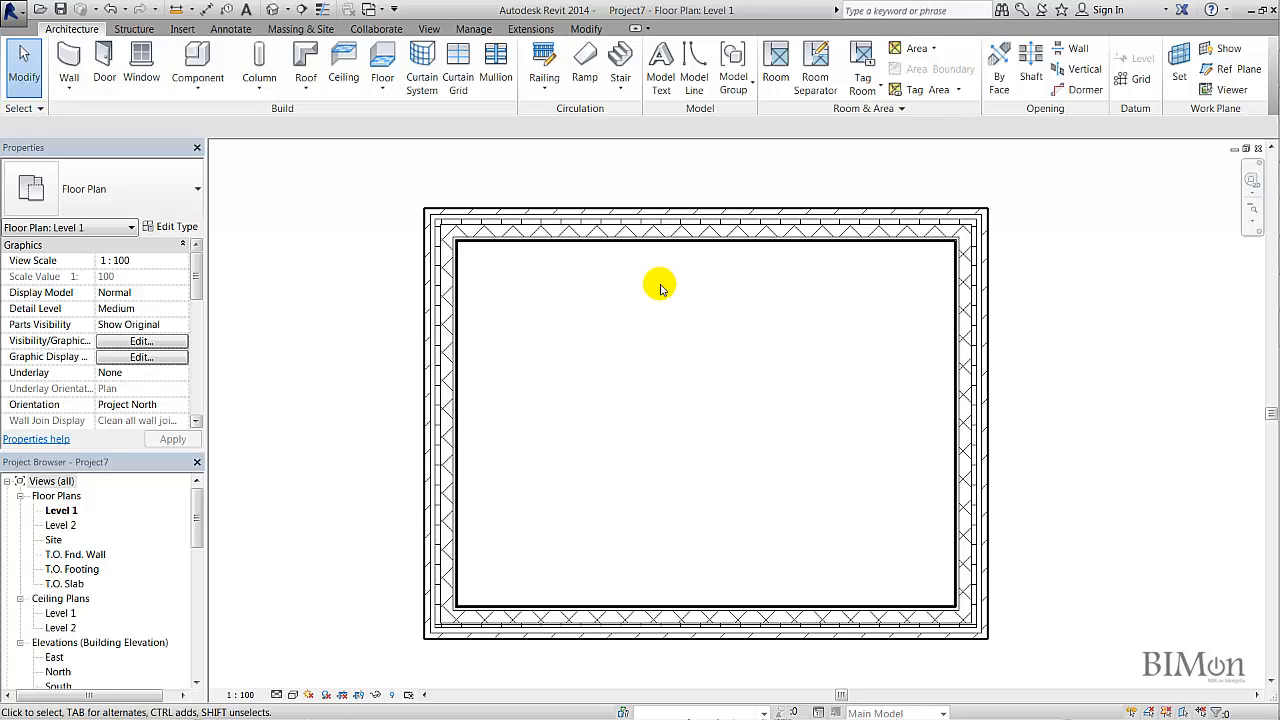
{"action": "left_click", "coordinate": [104, 62]}
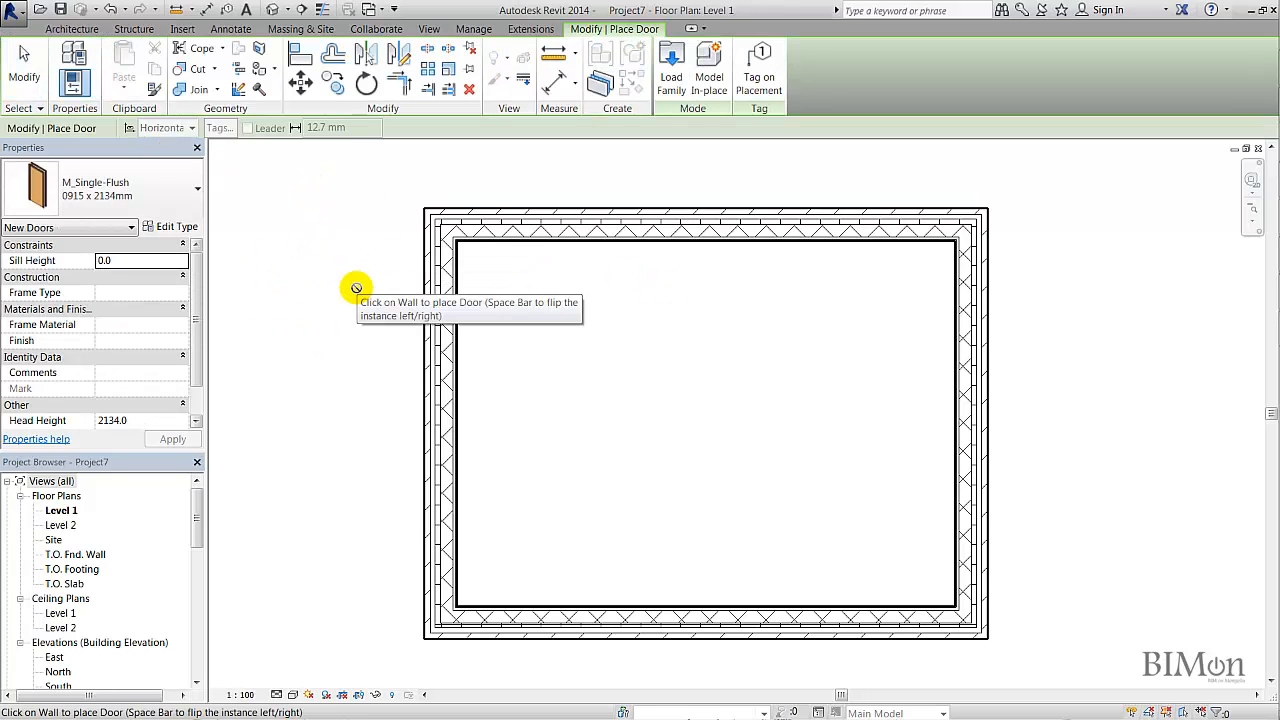
{"action": "left_click", "coordinate": [436, 319]}
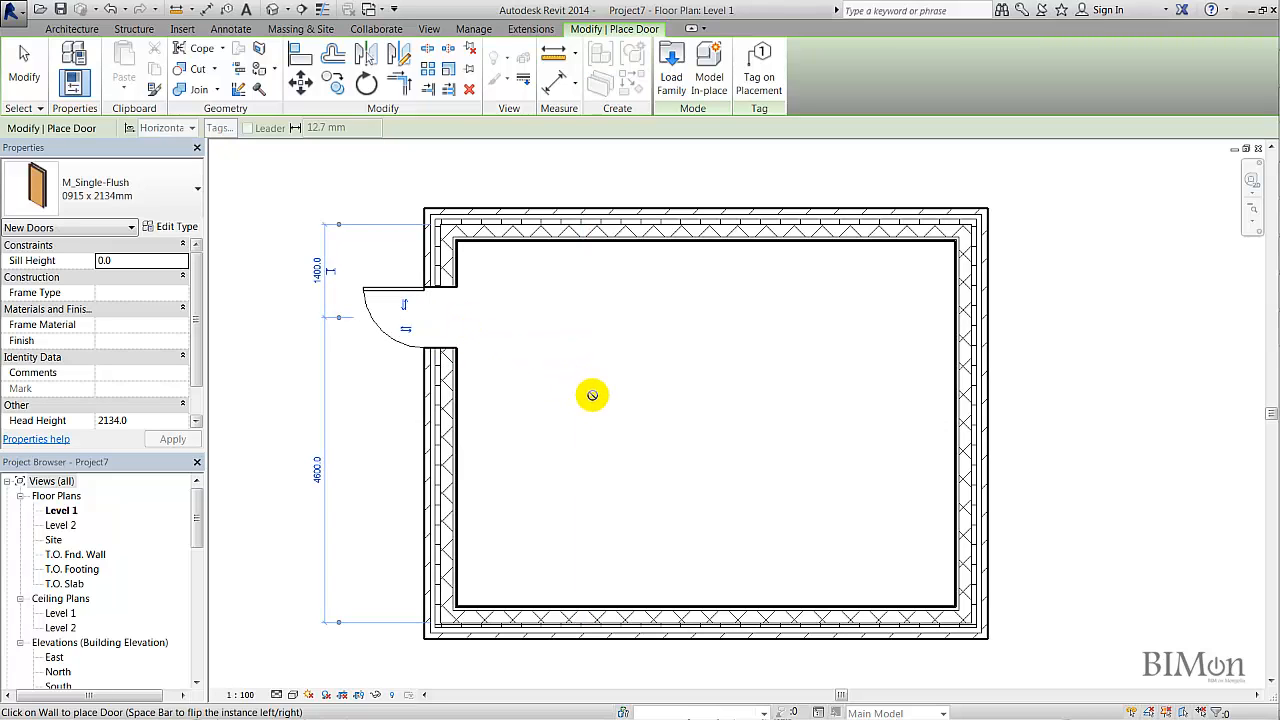
Step: Place M_Fixed 0406 x 0610mm windows: one in the west wall about 2100 mm from the door and three spaced along the south wall
{"action": "left_click", "coordinate": [72, 29]}
{"action": "left_click", "coordinate": [137, 60]}
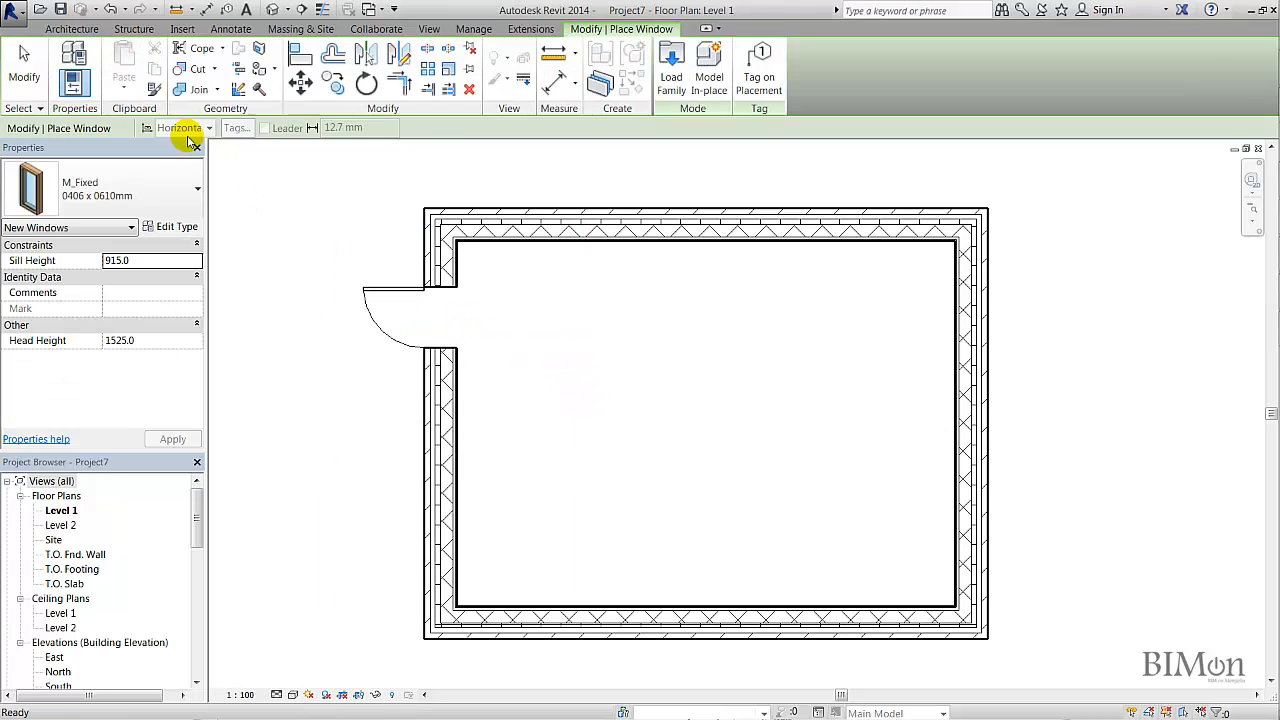
{"action": "left_click", "coordinate": [440, 456]}
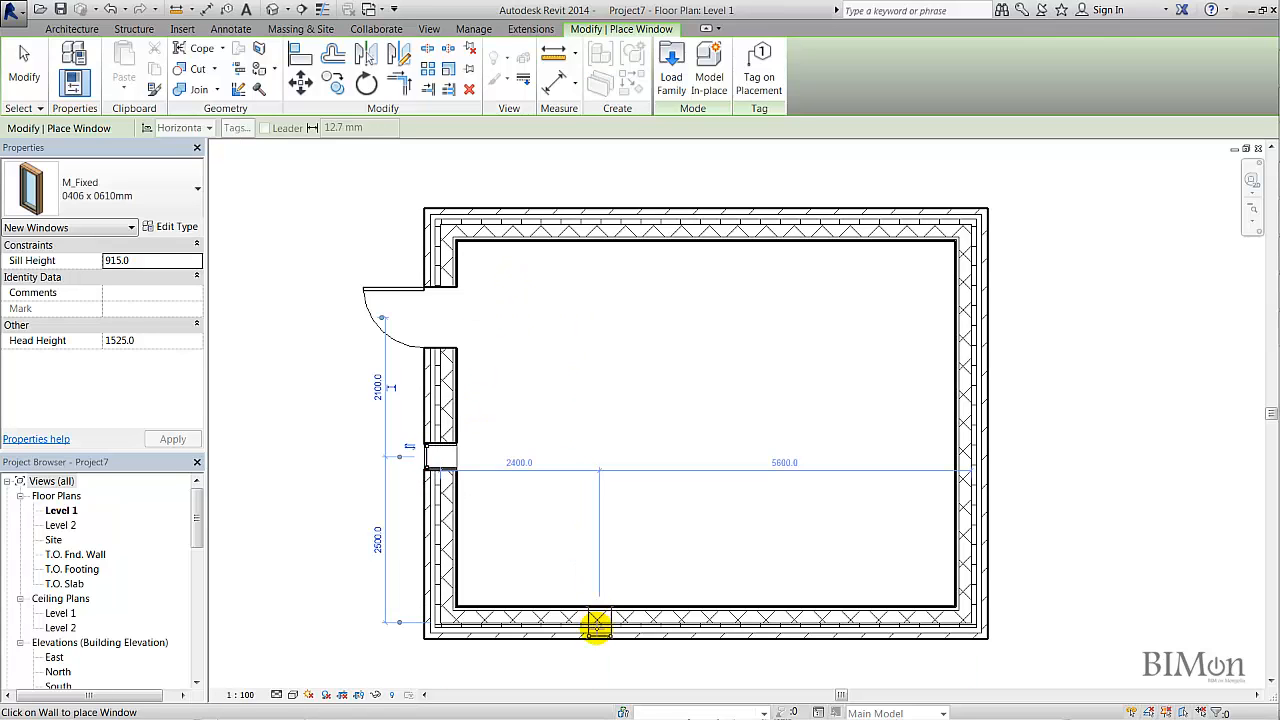
{"action": "left_click", "coordinate": [597, 625]}
{"action": "left_click", "coordinate": [731, 625]}
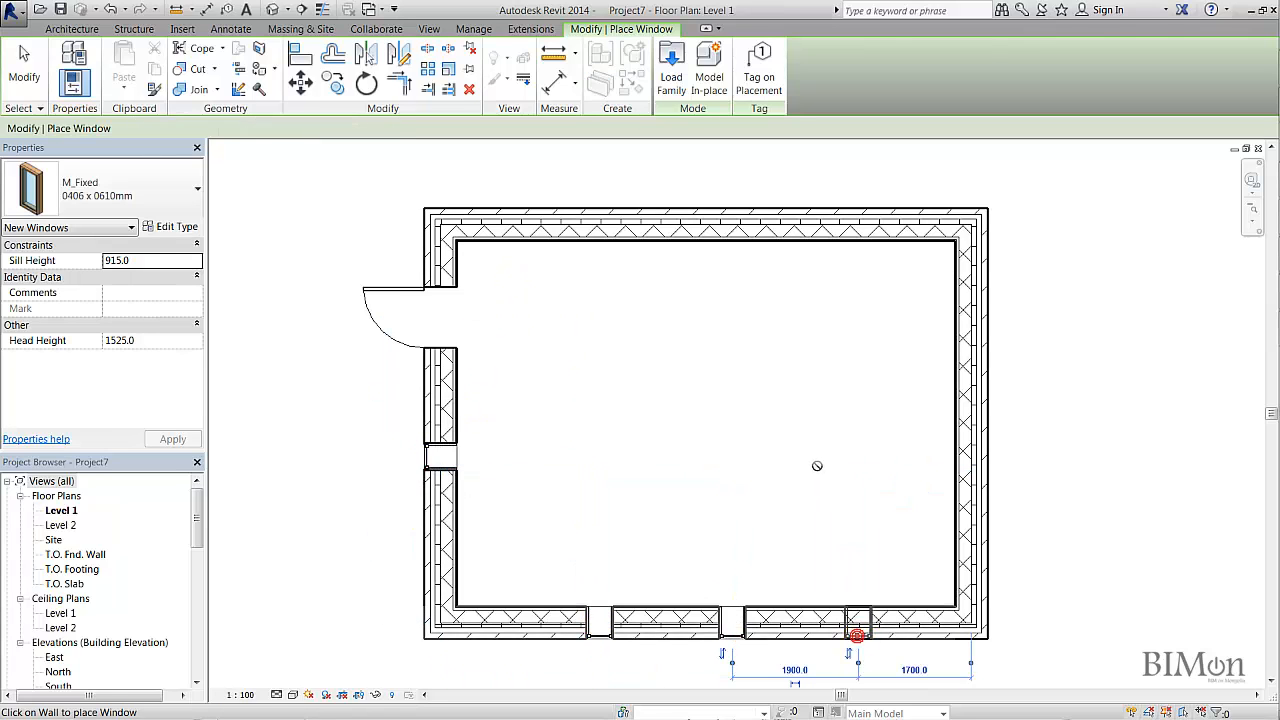
{"action": "key", "text": "Escape"}
{"action": "key", "text": "Escape"}
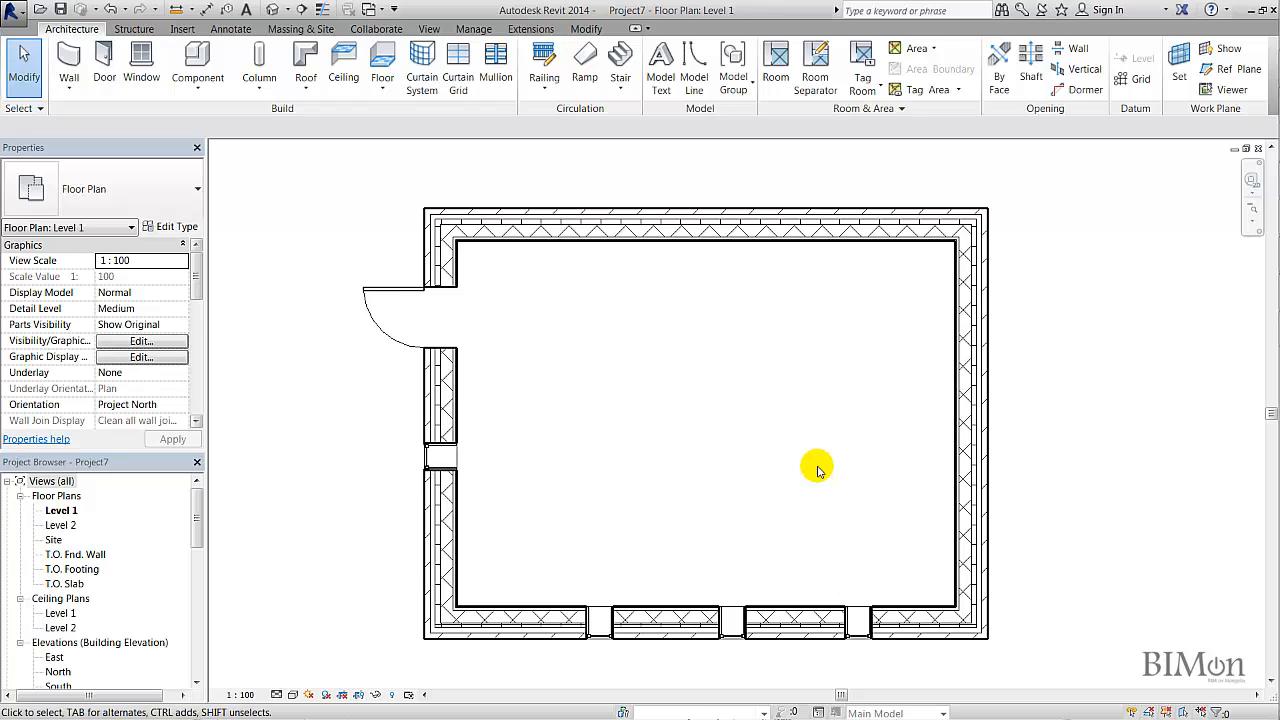
Step: Examine the building in the default 3D view and in the North and South elevations
{"action": "left_click", "coordinate": [272, 10]}
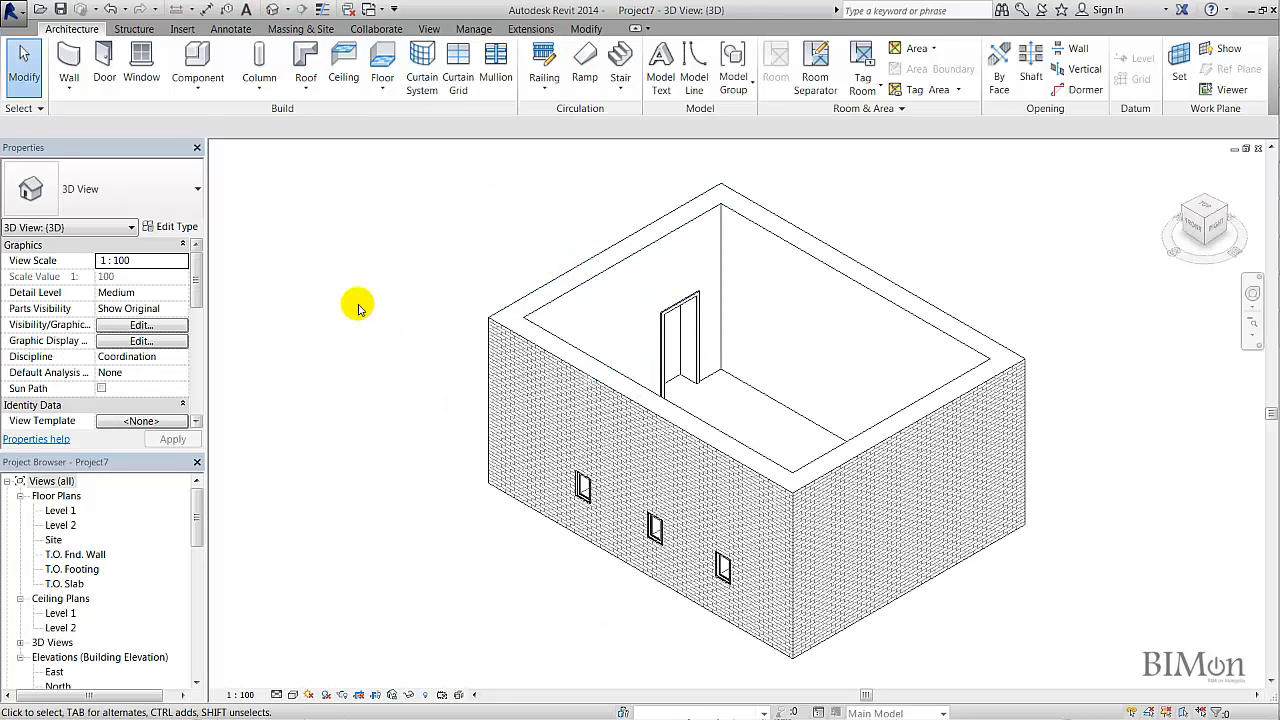
{"action": "left_click_drag", "start_coordinate": [197, 515], "coordinate": [200, 558]}
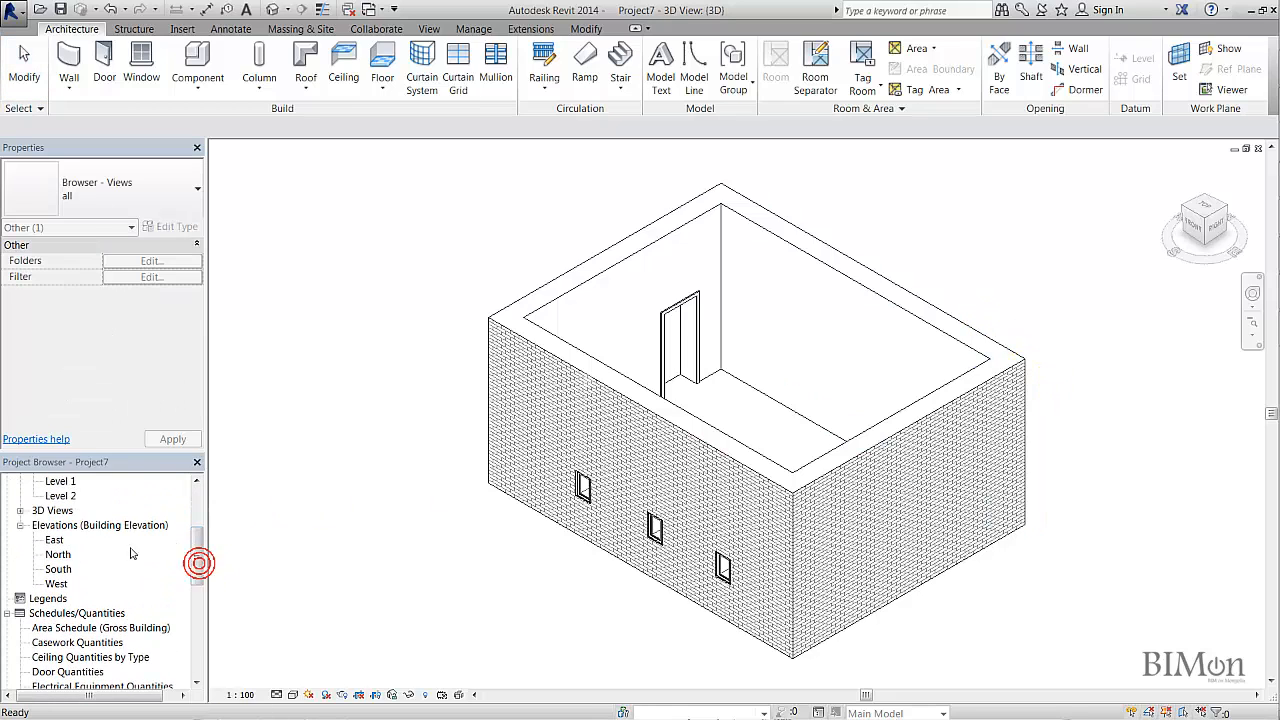
{"action": "double_click", "coordinate": [58, 554]}
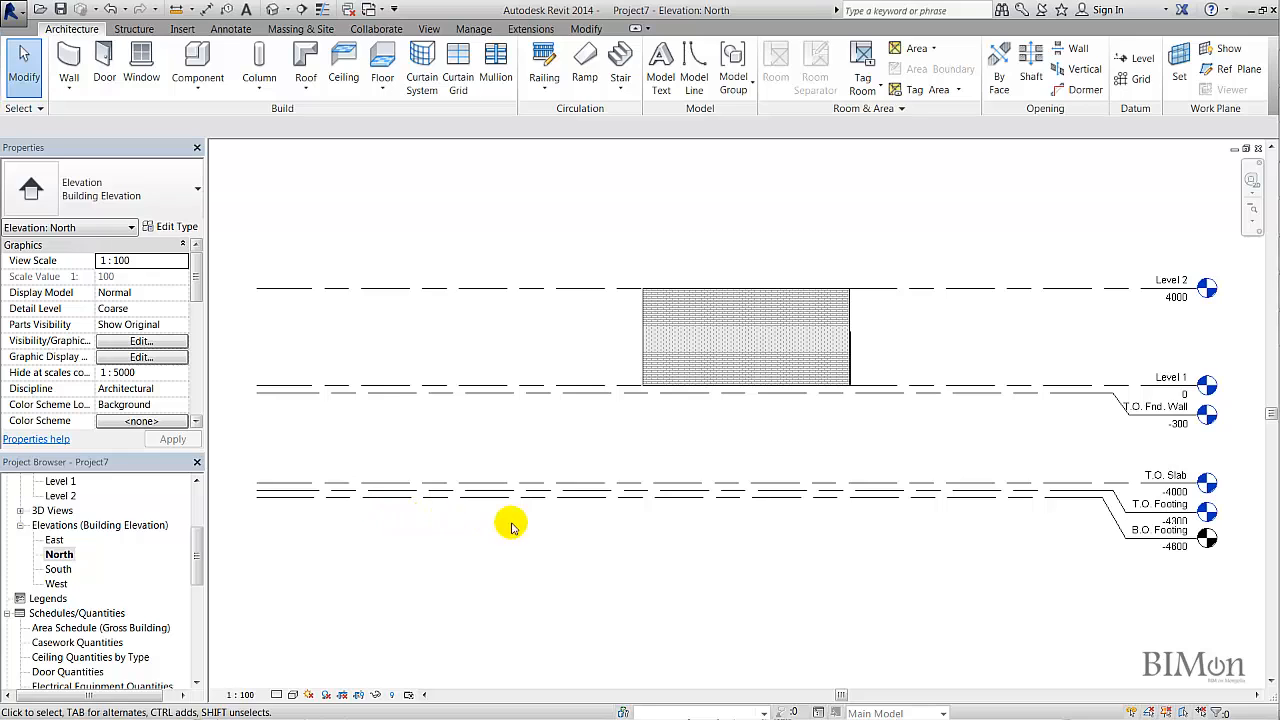
{"action": "double_click", "coordinate": [55, 571]}
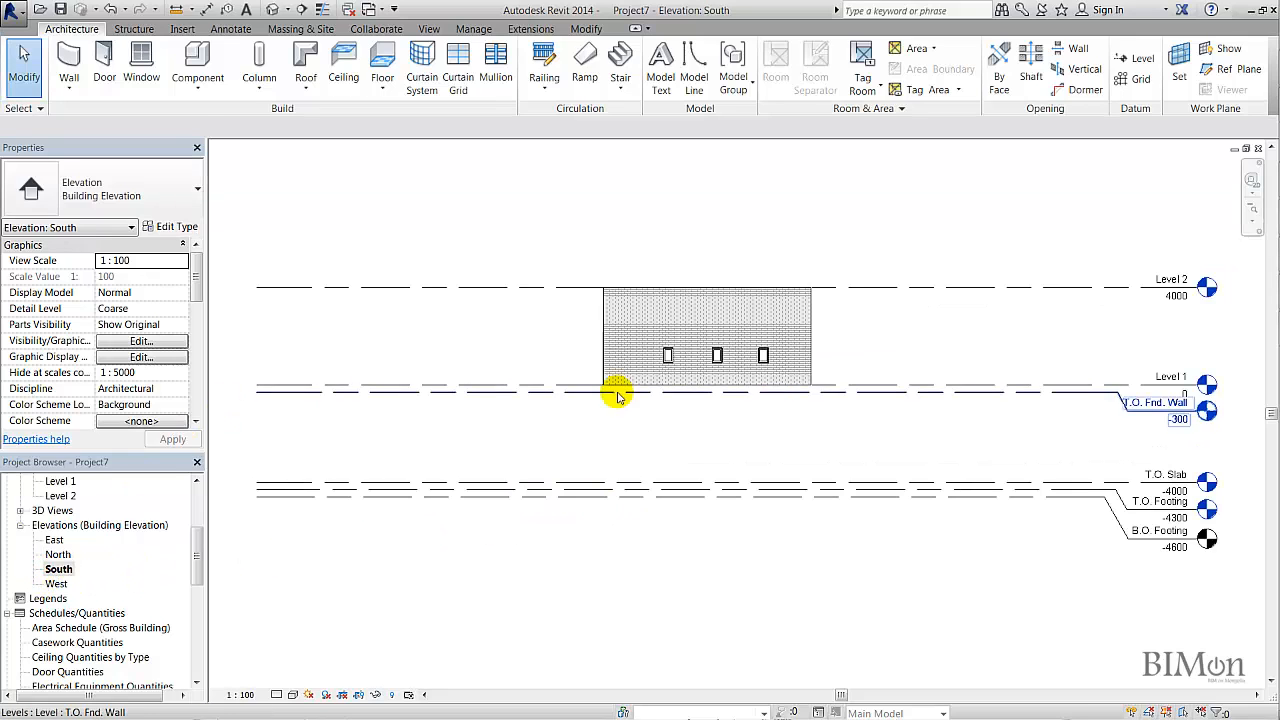
{"action": "left_click_drag", "start_coordinate": [198, 555], "coordinate": [198, 505]}
Step: Draw a section line on the Level 1 plan from east to west through the door, looking south, and open its section view
{"action": "double_click", "coordinate": [74, 512]}
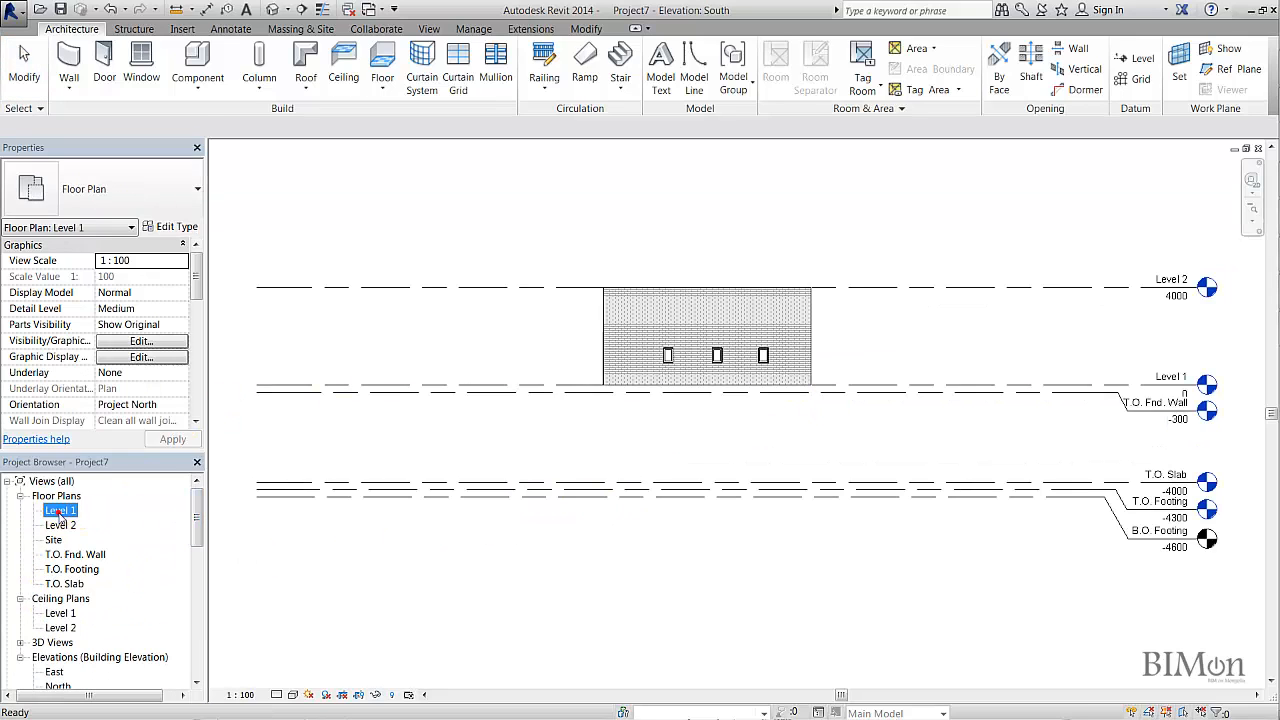
{"action": "left_click", "coordinate": [301, 9]}
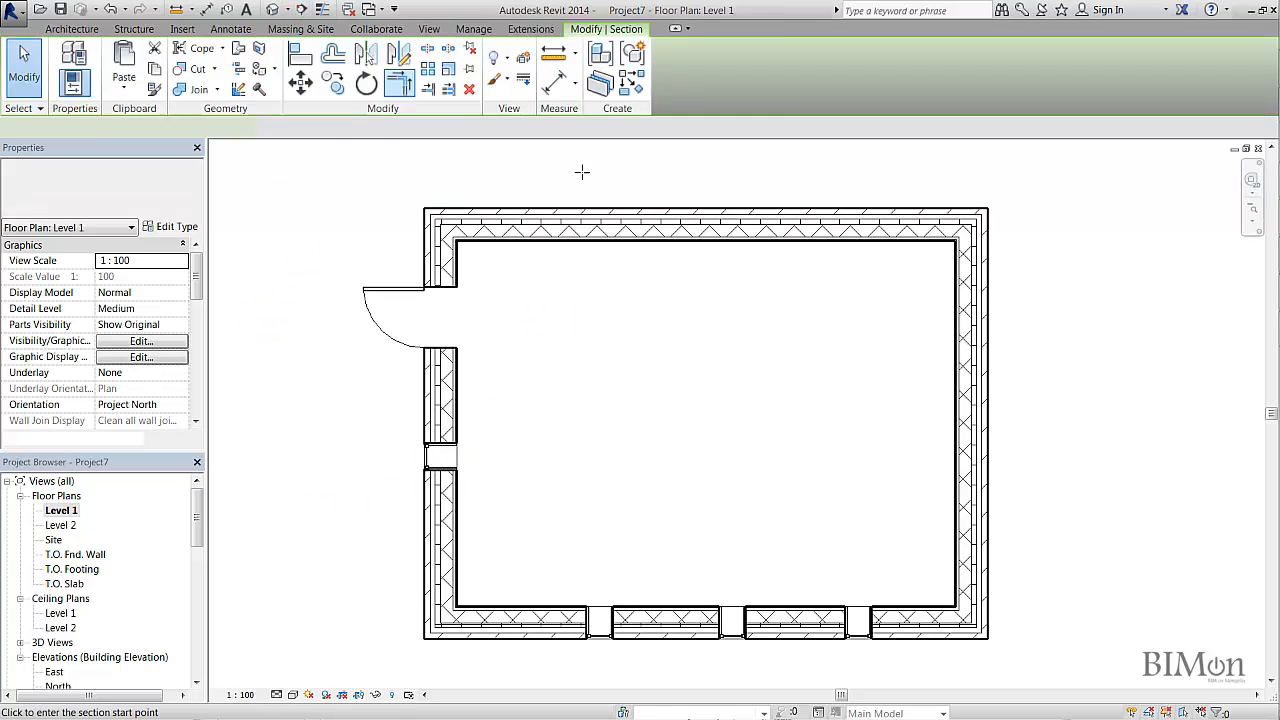
{"action": "left_click", "coordinate": [1064, 296]}
{"action": "left_click", "coordinate": [300, 294]}
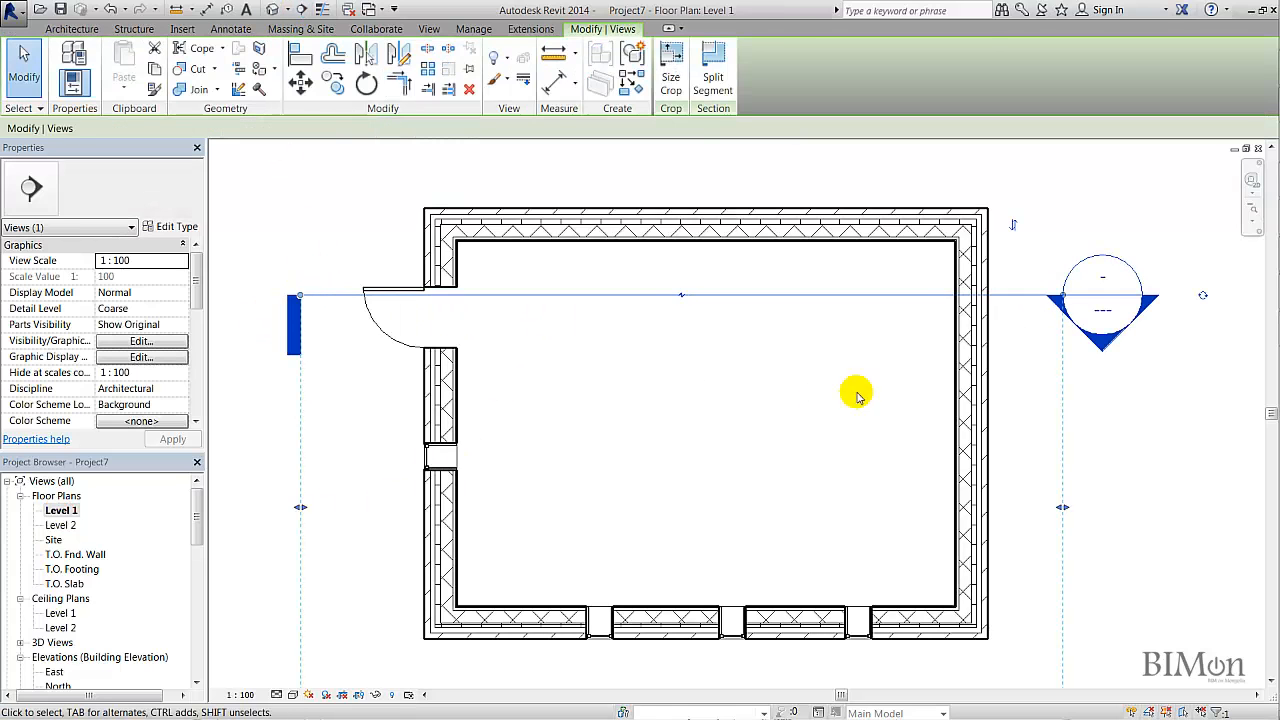
{"action": "left_click", "coordinate": [786, 391]}
{"action": "double_click", "coordinate": [1102, 330]}
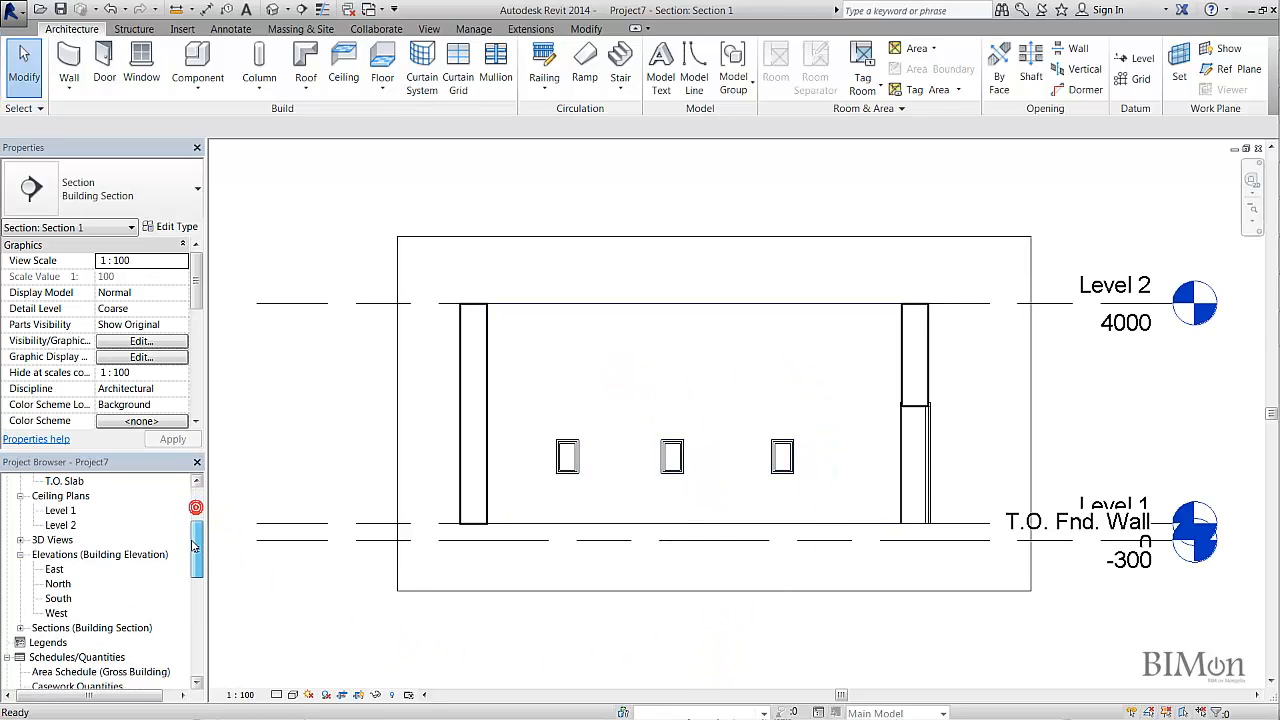
Step: Open the Window Quantities schedule to check the placed windows
{"action": "scroll", "coordinate": [193, 505], "scroll_direction": "down", "scroll_amount": 6}
{"action": "left_click", "coordinate": [85, 686]}
{"action": "scroll", "coordinate": [100, 660], "scroll_direction": "down", "scroll_amount": 4}
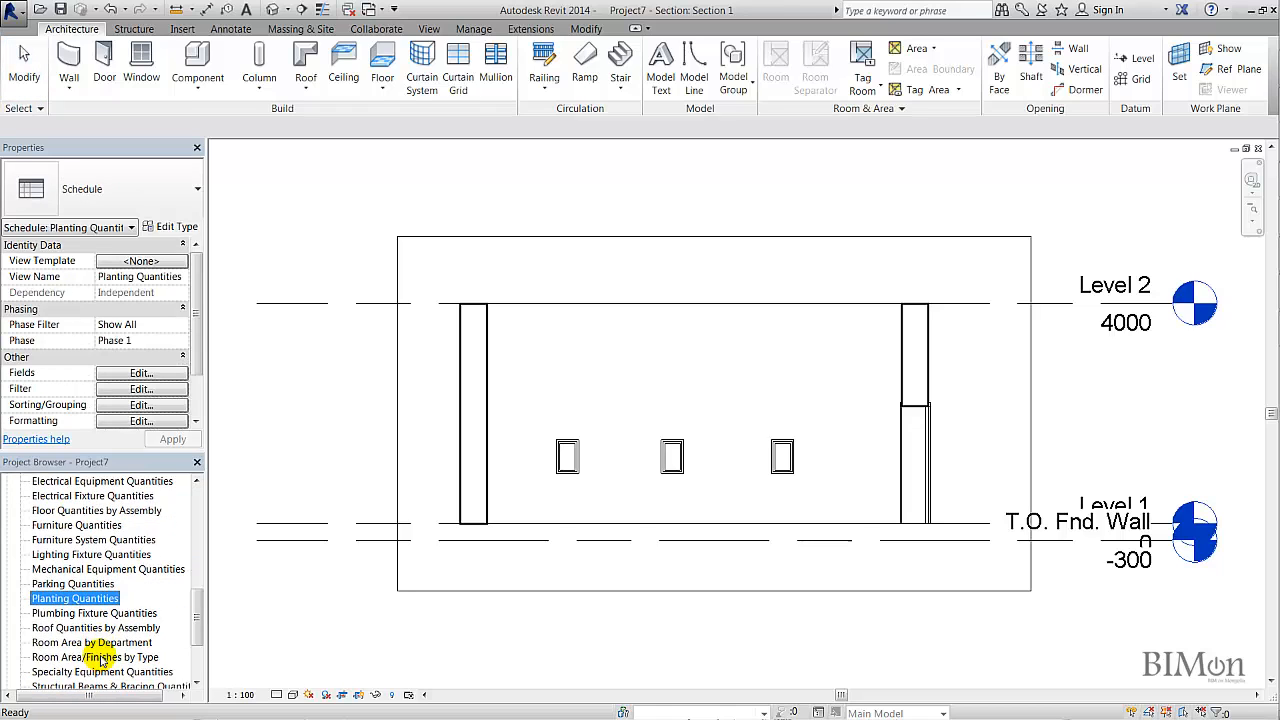
{"action": "double_click", "coordinate": [100, 643]}
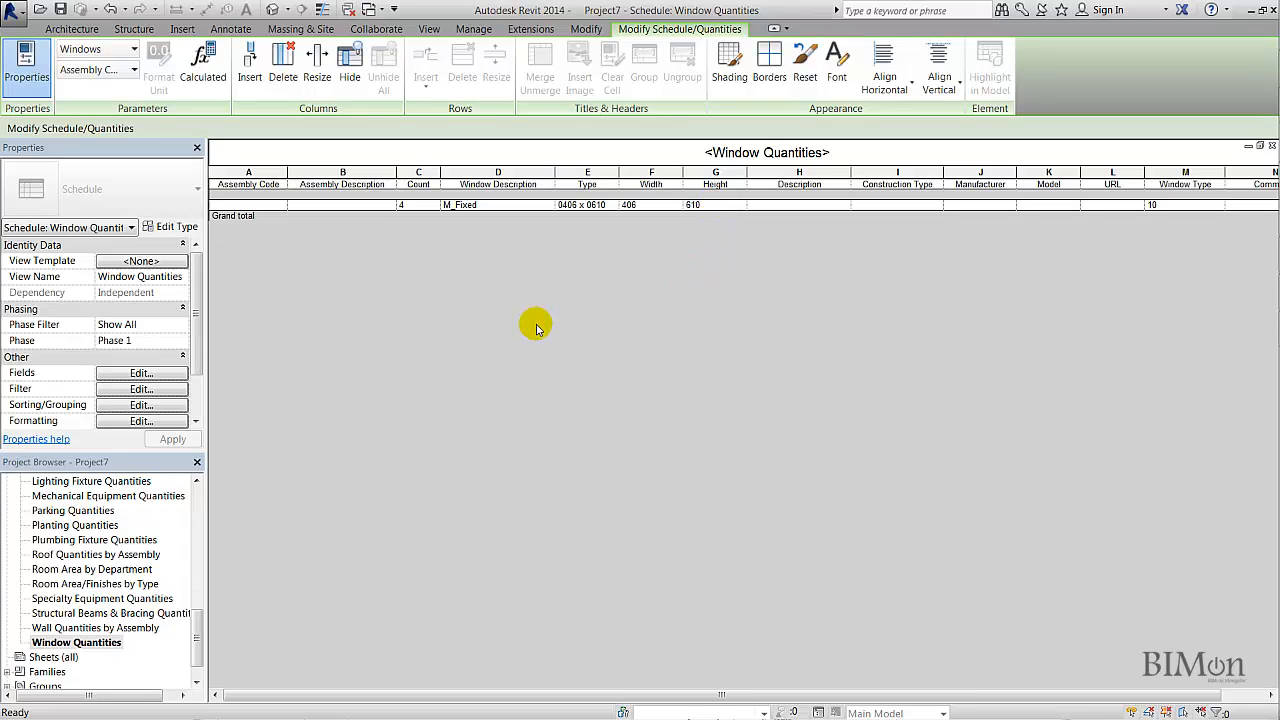
Step: Tile all open views and fit the whole building in the Level 1 plan and North elevation windows
{"action": "key", "text": "w"}
{"action": "key", "text": "t"}
{"action": "left_click", "coordinate": [671, 263]}
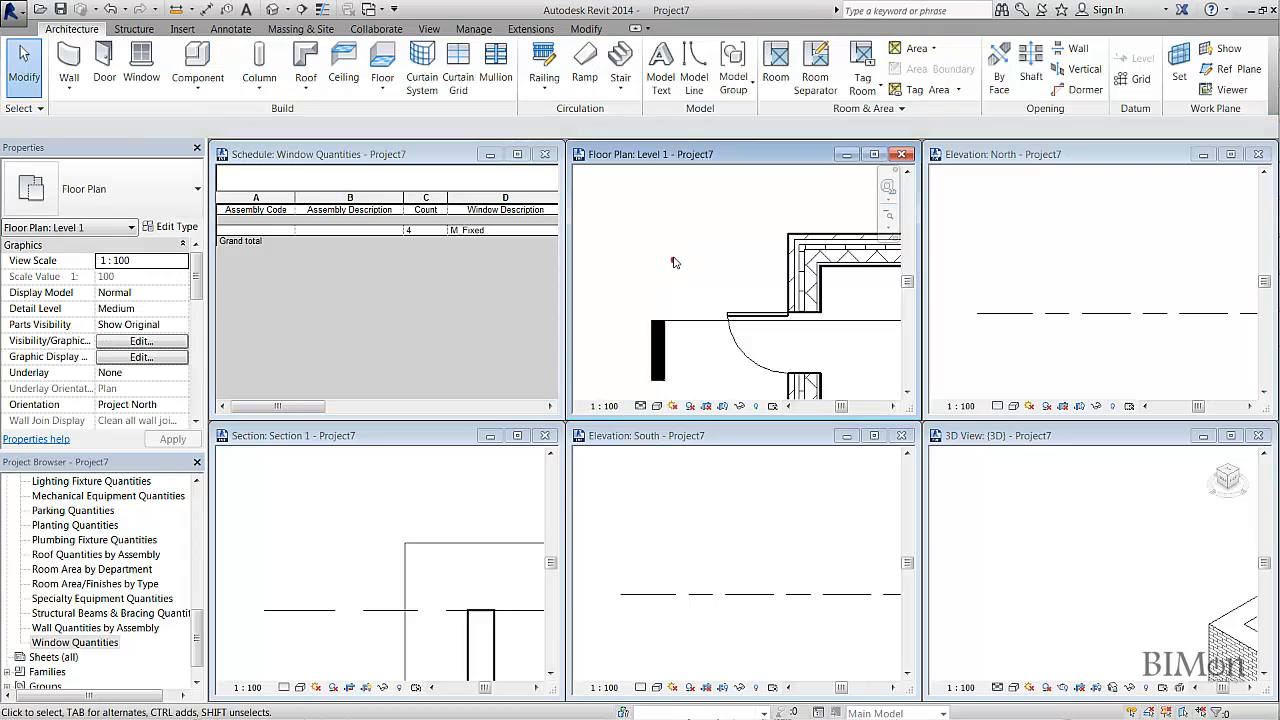
{"action": "scroll", "coordinate": [672, 262], "scroll_direction": "down", "scroll_amount": 2}
{"action": "scroll", "coordinate": [766, 323], "scroll_direction": "down", "scroll_amount": 3}
{"action": "left_click", "coordinate": [982, 320]}
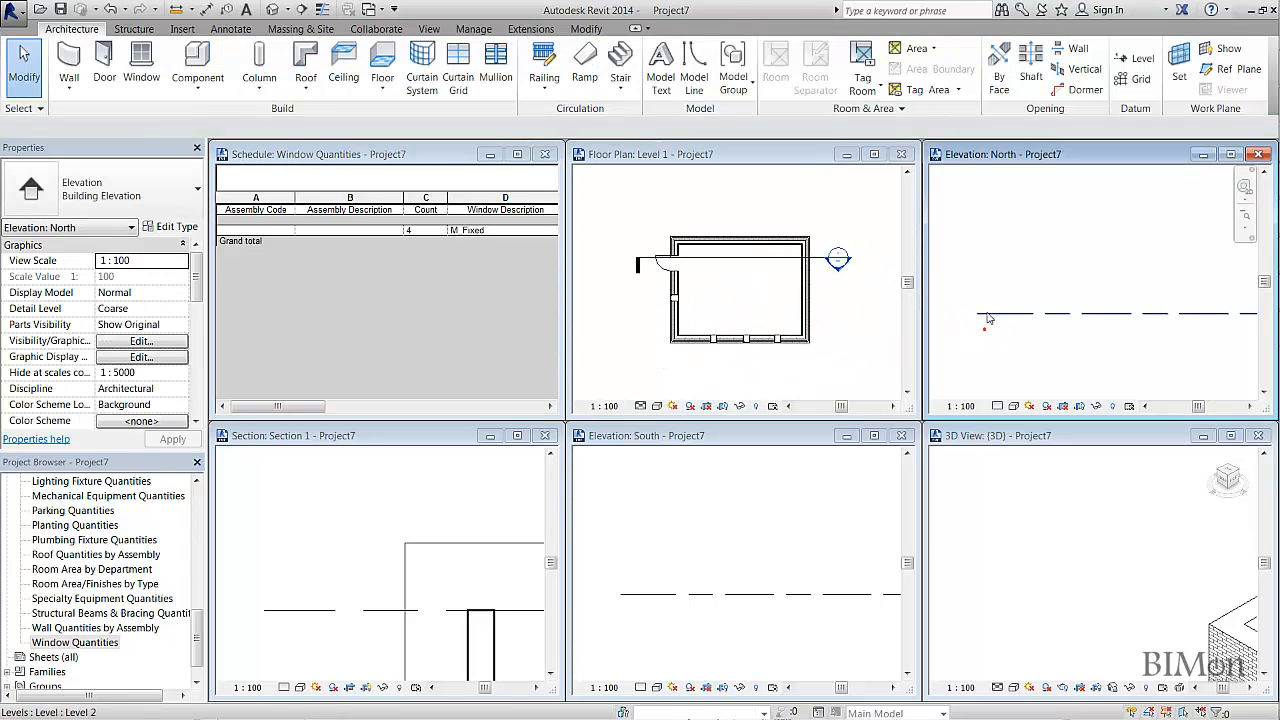
{"action": "scroll", "coordinate": [988, 316], "scroll_direction": "down", "scroll_amount": 2}
{"action": "scroll", "coordinate": [986, 313], "scroll_direction": "down", "scroll_amount": 1}
{"action": "middle_click_drag", "start_coordinate": [1105, 353], "coordinate": [1008, 273]}
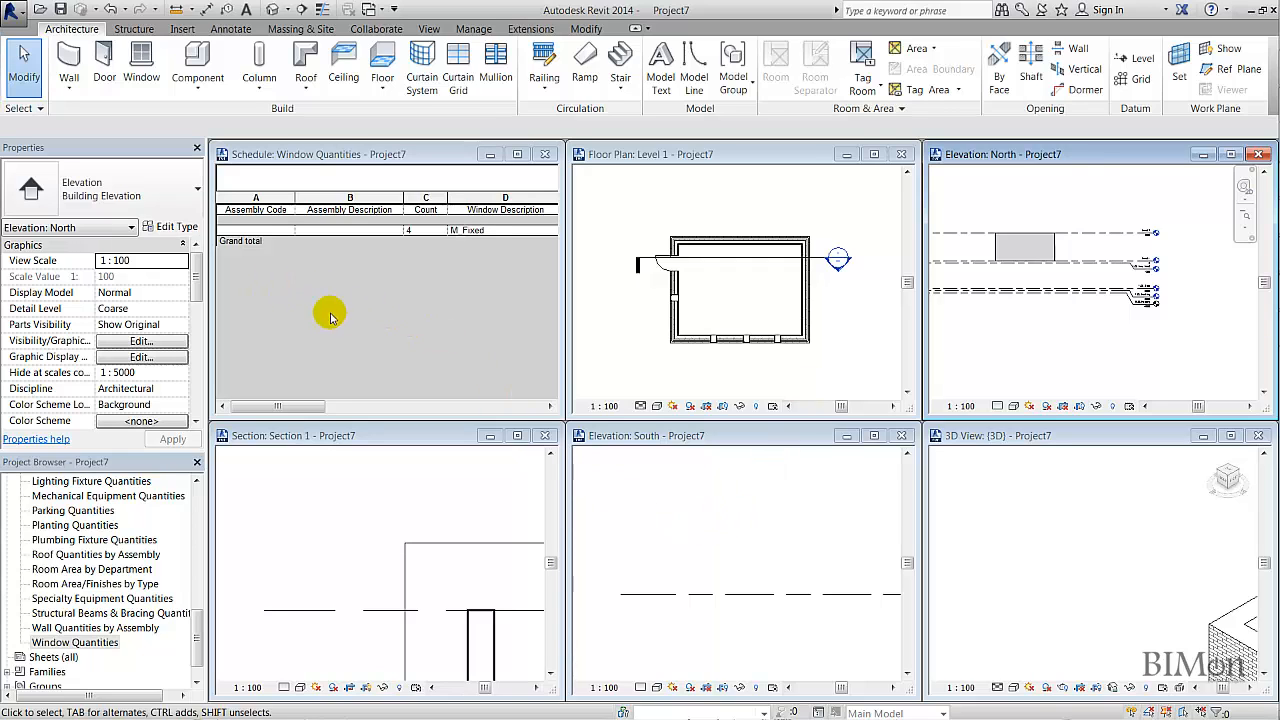
Step: Raise Level 2 to an elevation of 10000 in the North elevation view
{"action": "left_click", "coordinate": [312, 401]}
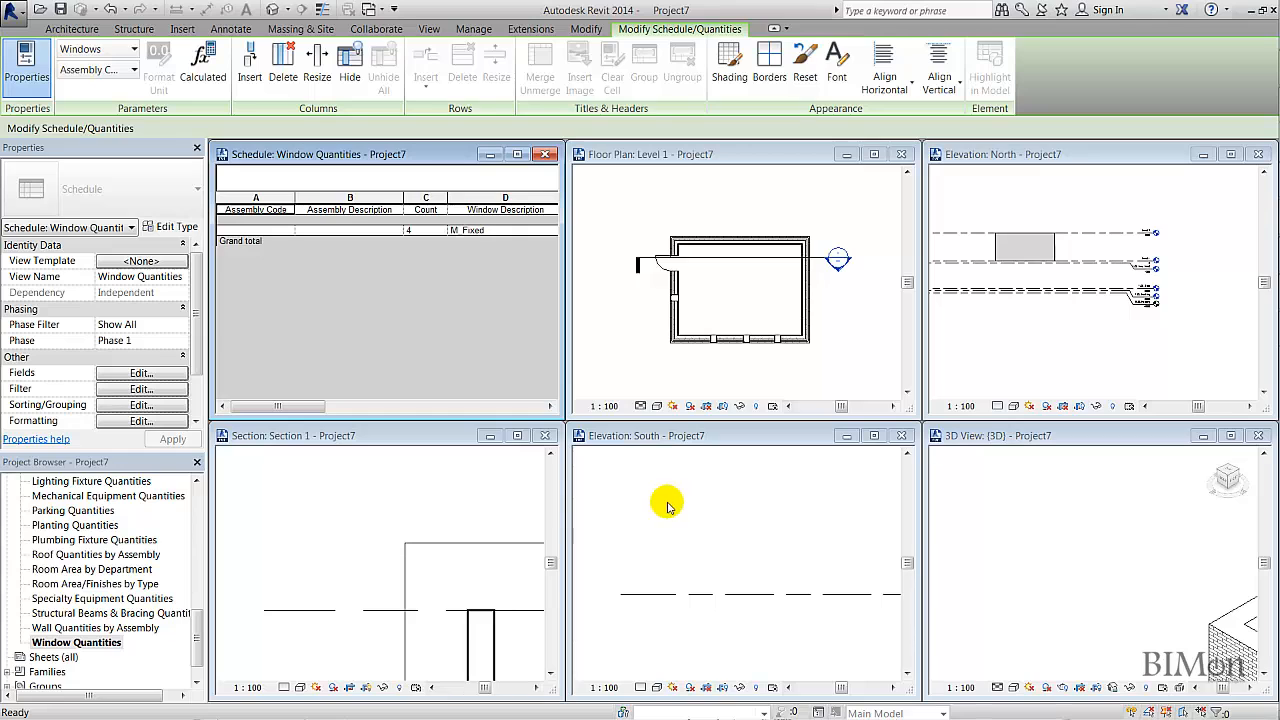
{"action": "left_click", "coordinate": [1097, 568]}
{"action": "scroll", "coordinate": [1057, 529], "scroll_direction": "down", "scroll_amount": 3}
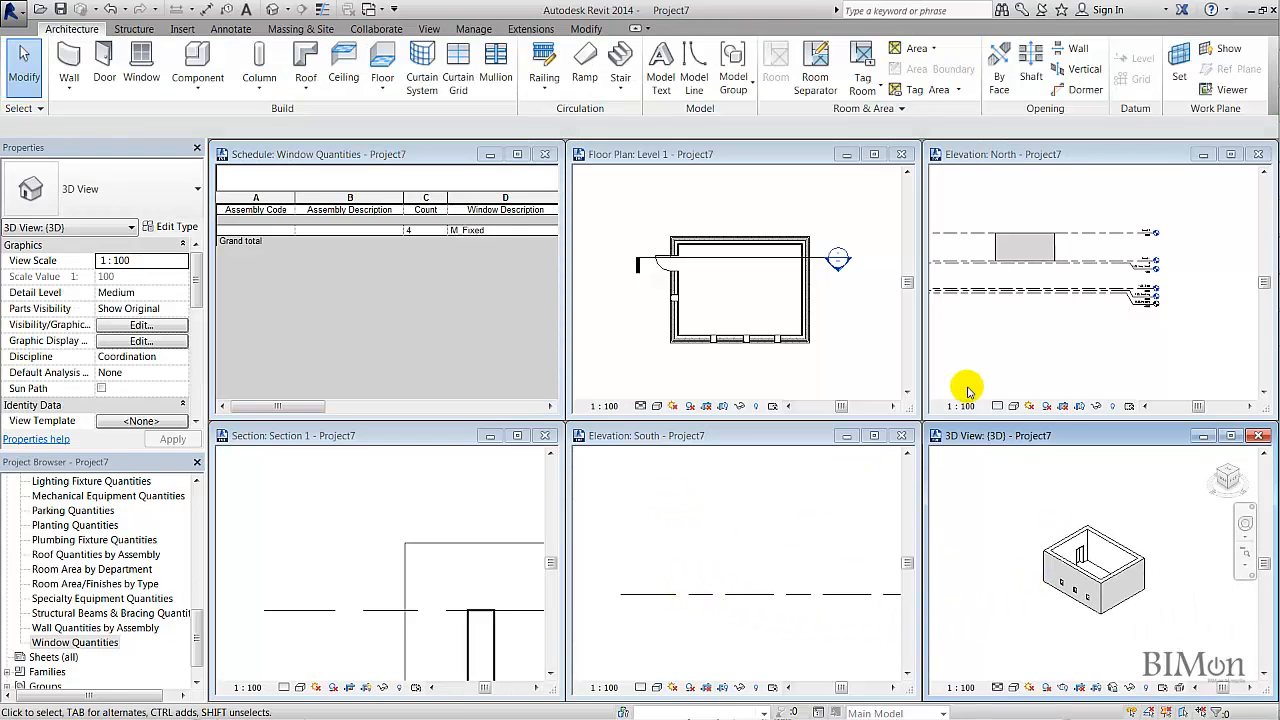
{"action": "left_click", "coordinate": [996, 351]}
{"action": "middle_click_drag", "start_coordinate": [1038, 332], "coordinate": [1071, 345]}
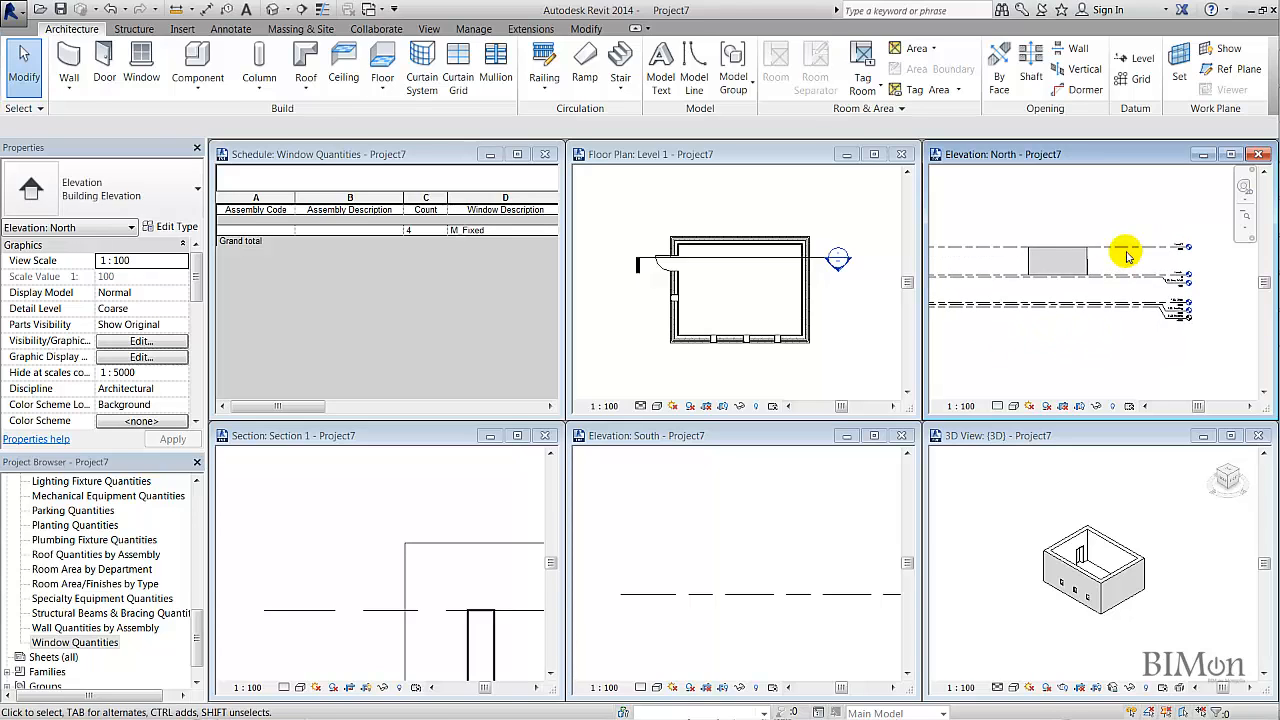
{"action": "left_click", "coordinate": [1128, 249]}
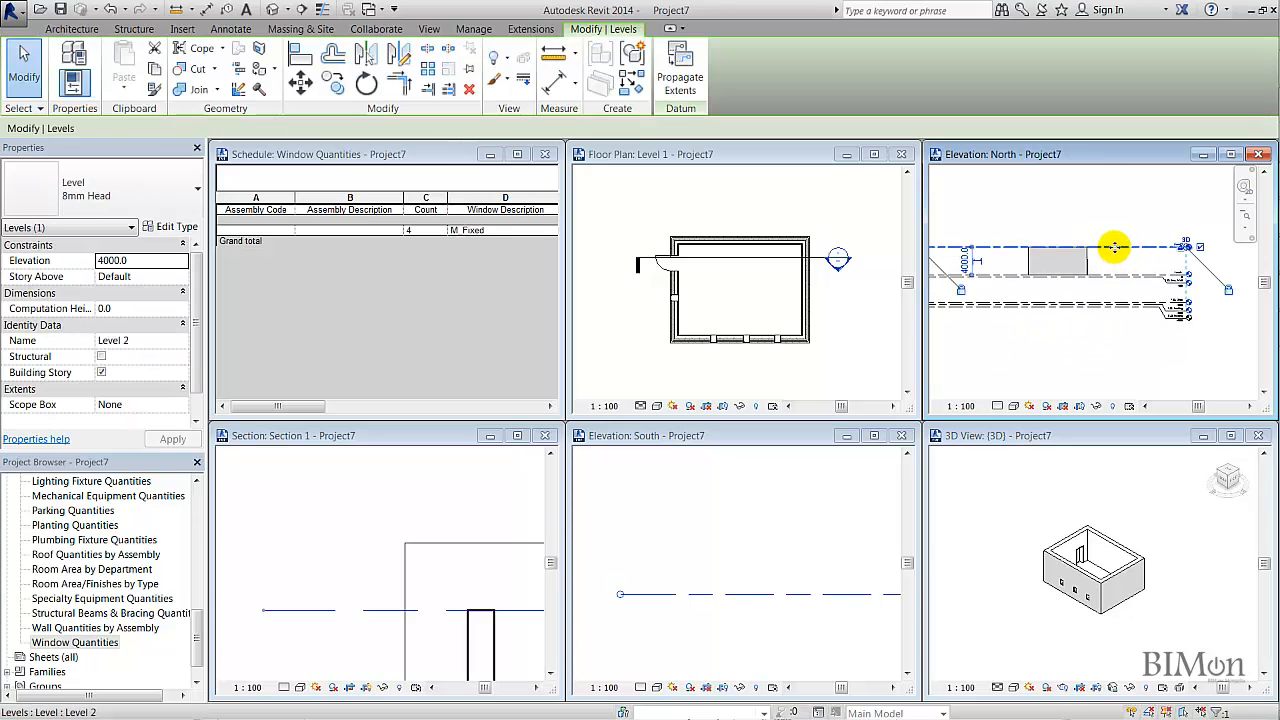
{"action": "left_click_drag", "start_coordinate": [1114, 247], "coordinate": [1120, 205]}
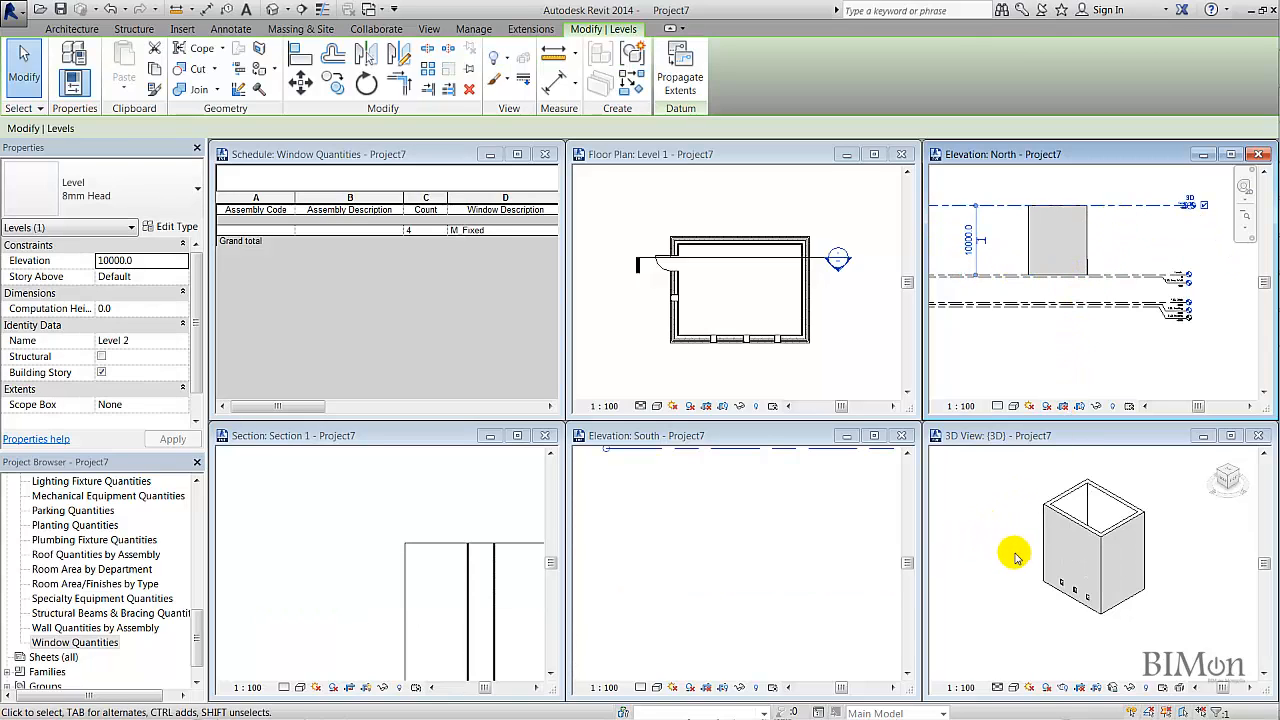
Step: Bring the whole building into view in Section 1 and the South elevation to check the raised walls
{"action": "left_click", "coordinate": [371, 500]}
{"action": "scroll", "coordinate": [420, 495], "scroll_direction": "down", "scroll_amount": 5}
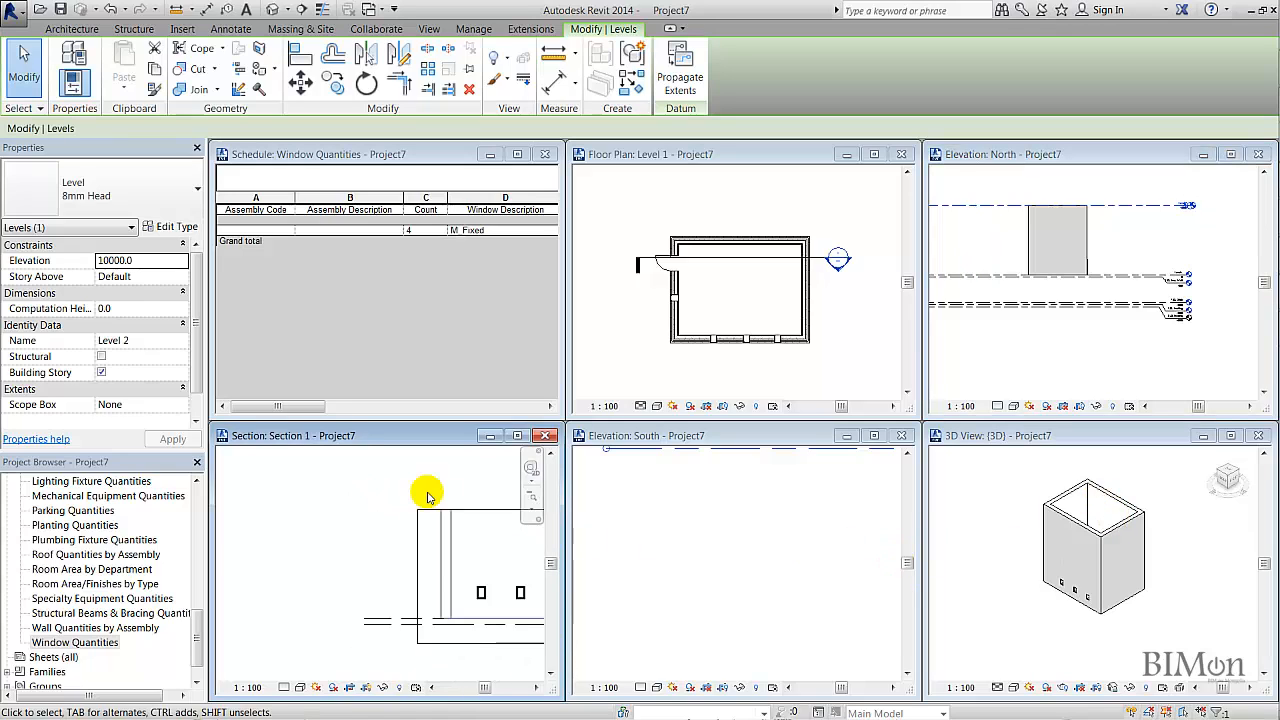
{"action": "scroll", "coordinate": [651, 530], "scroll_direction": "down", "scroll_amount": 3}
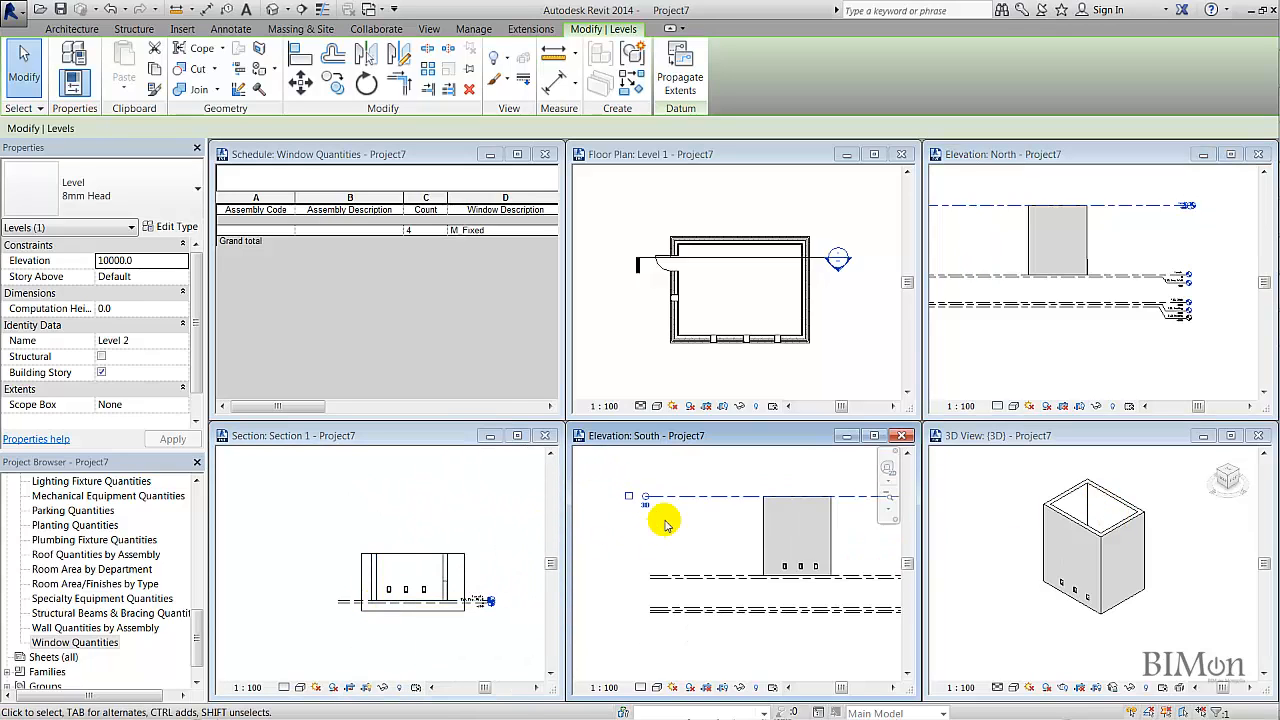
{"action": "middle_click_drag", "start_coordinate": [660, 515], "coordinate": [777, 486]}
{"action": "left_click", "coordinate": [772, 557]}
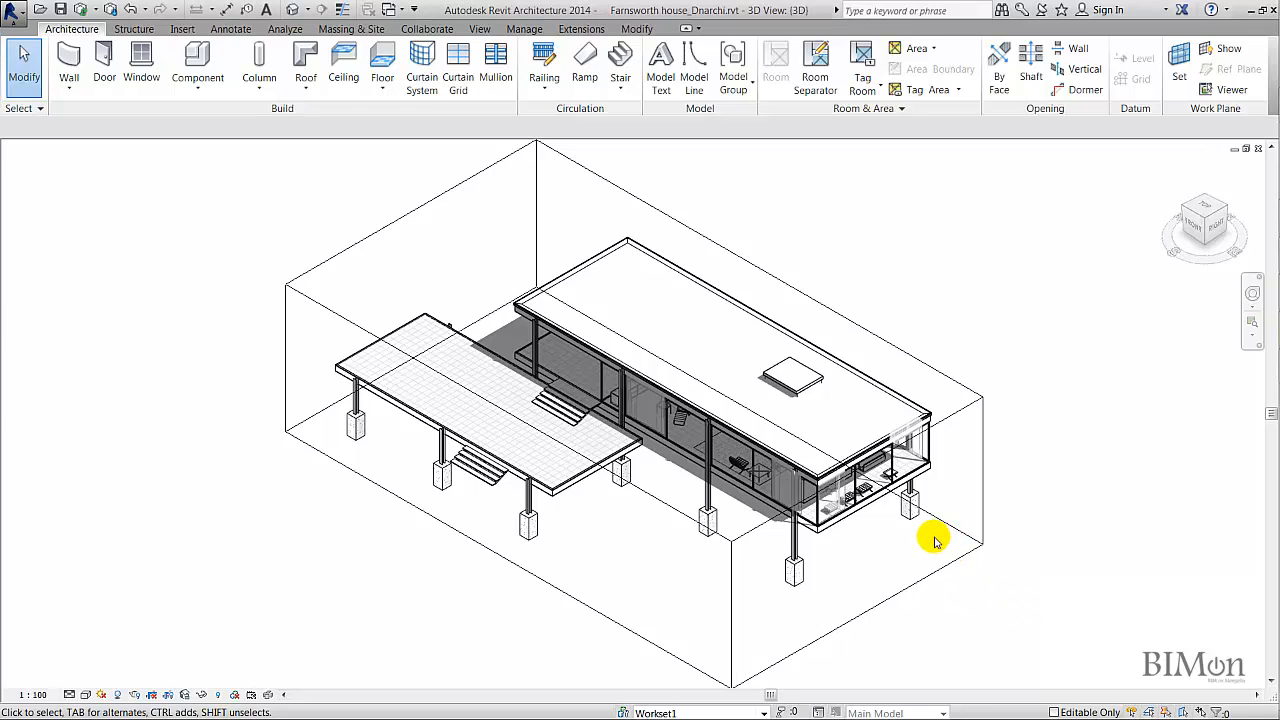
Step: Examine the Farnsworth house 3D model from several sides, including its interior furnishings, terrace, columns and foundations
{"action": "scroll", "coordinate": [932, 536], "scroll_direction": "up", "scroll_amount": 3}
{"action": "scroll", "coordinate": [932, 540], "scroll_direction": "up", "scroll_amount": 1}
{"action": "scroll", "coordinate": [932, 540], "scroll_direction": "up", "scroll_amount": 2}
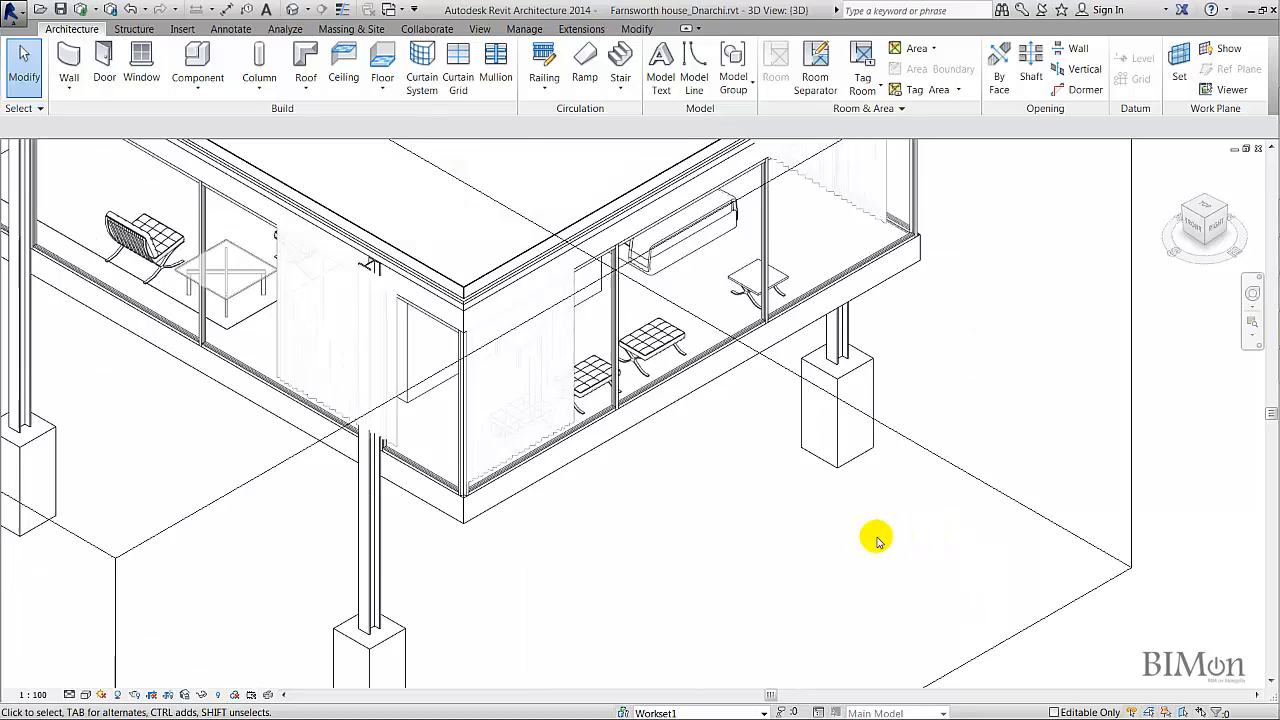
{"action": "scroll", "coordinate": [968, 596], "scroll_direction": "up", "scroll_amount": 2}
{"action": "middle_click_drag", "start_coordinate": [968, 596], "coordinate": [607, 432], "text": "shift"}
{"action": "scroll", "coordinate": [560, 455], "scroll_direction": "down", "scroll_amount": 1}
{"action": "middle_click_drag", "start_coordinate": [577, 481], "coordinate": [1008, 659]}
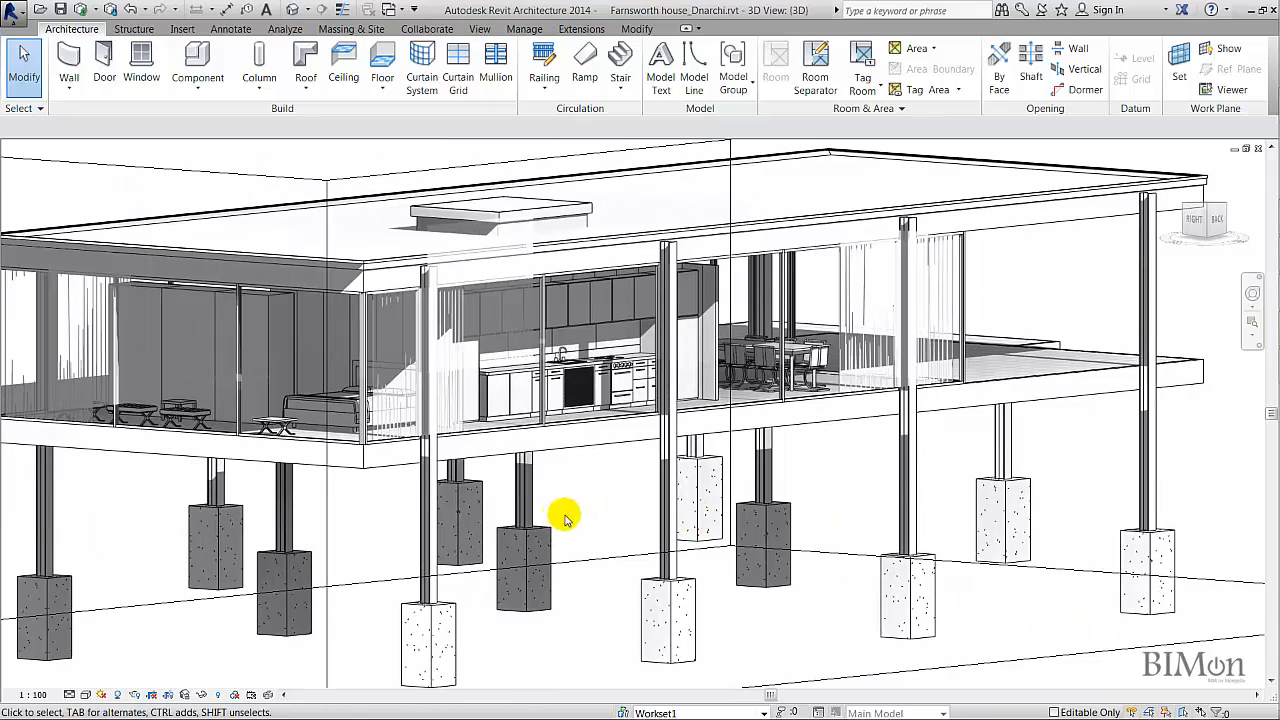
{"action": "middle_click_drag", "start_coordinate": [468, 503], "coordinate": [797, 577], "text": "shift"}
{"action": "middle_click_drag", "start_coordinate": [755, 575], "coordinate": [750, 575], "text": "shift"}
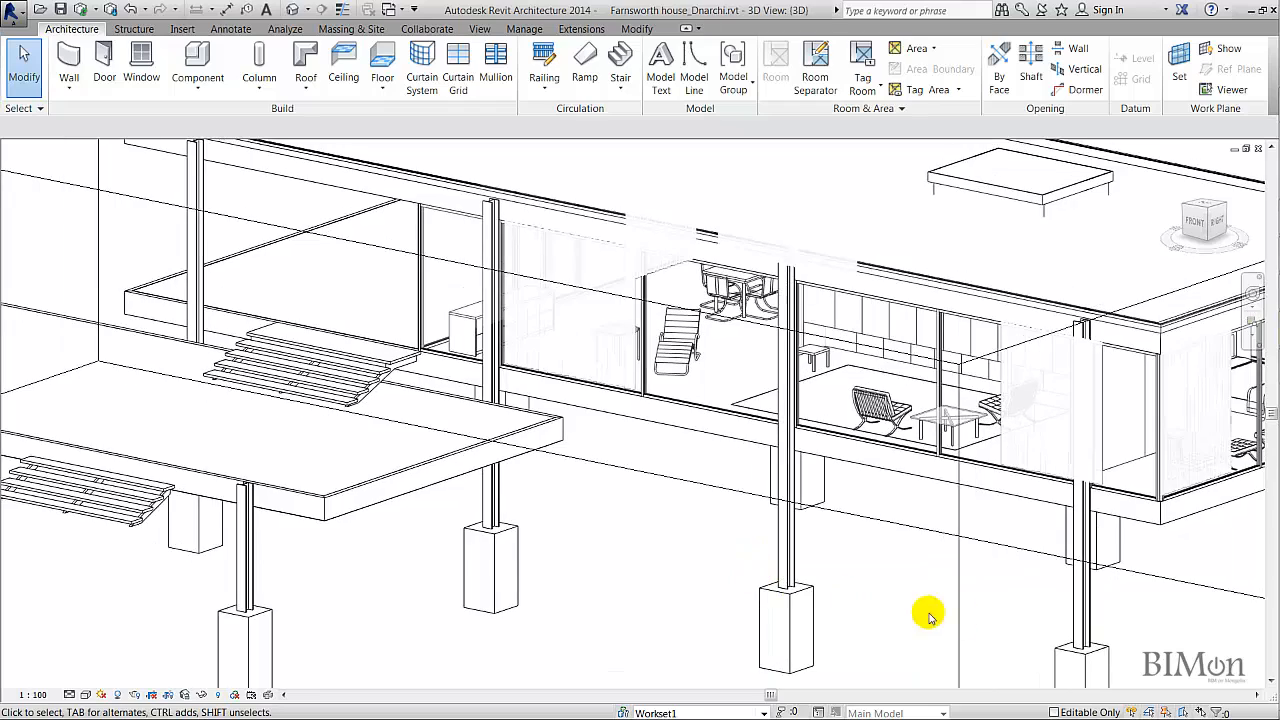
{"action": "scroll", "coordinate": [1012, 616], "scroll_direction": "down", "scroll_amount": 2}
{"action": "middle_click_drag", "start_coordinate": [1012, 616], "coordinate": [782, 566]}
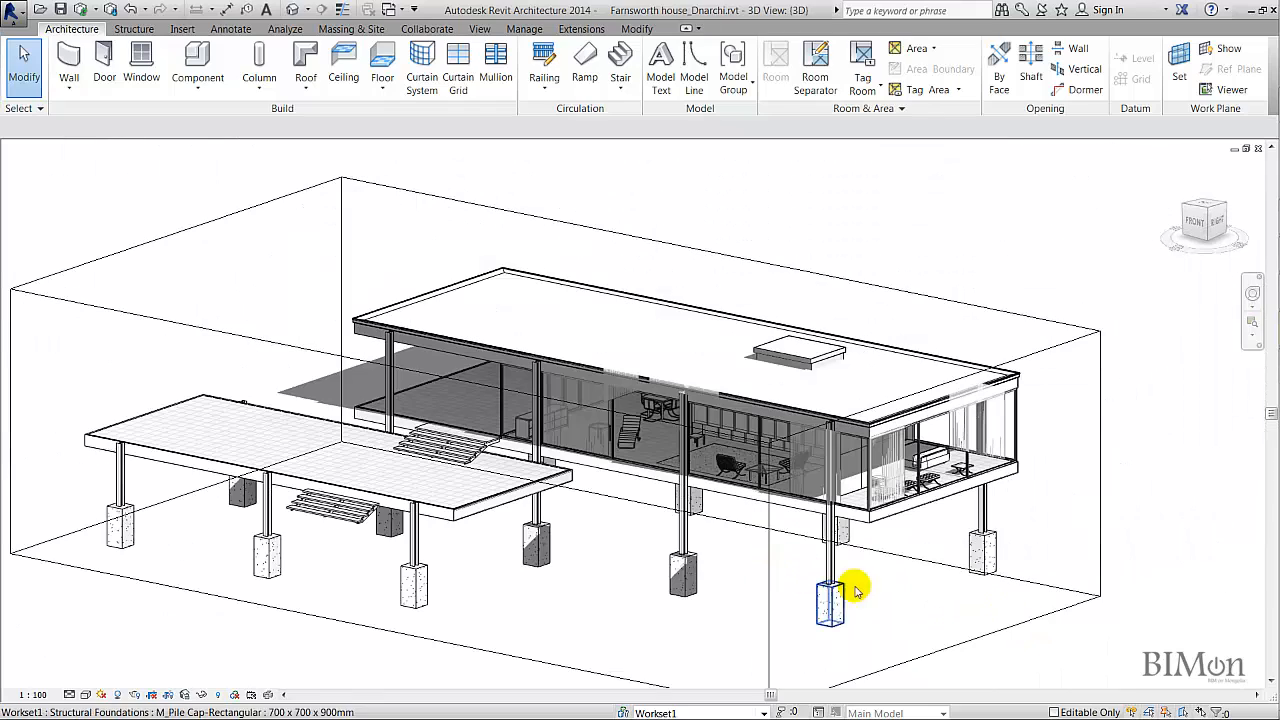
Step: Pull the section box's right end inward to cut through the bedroom and its front face inward past the terrace to expose the interior
{"action": "left_click", "coordinate": [966, 628]}
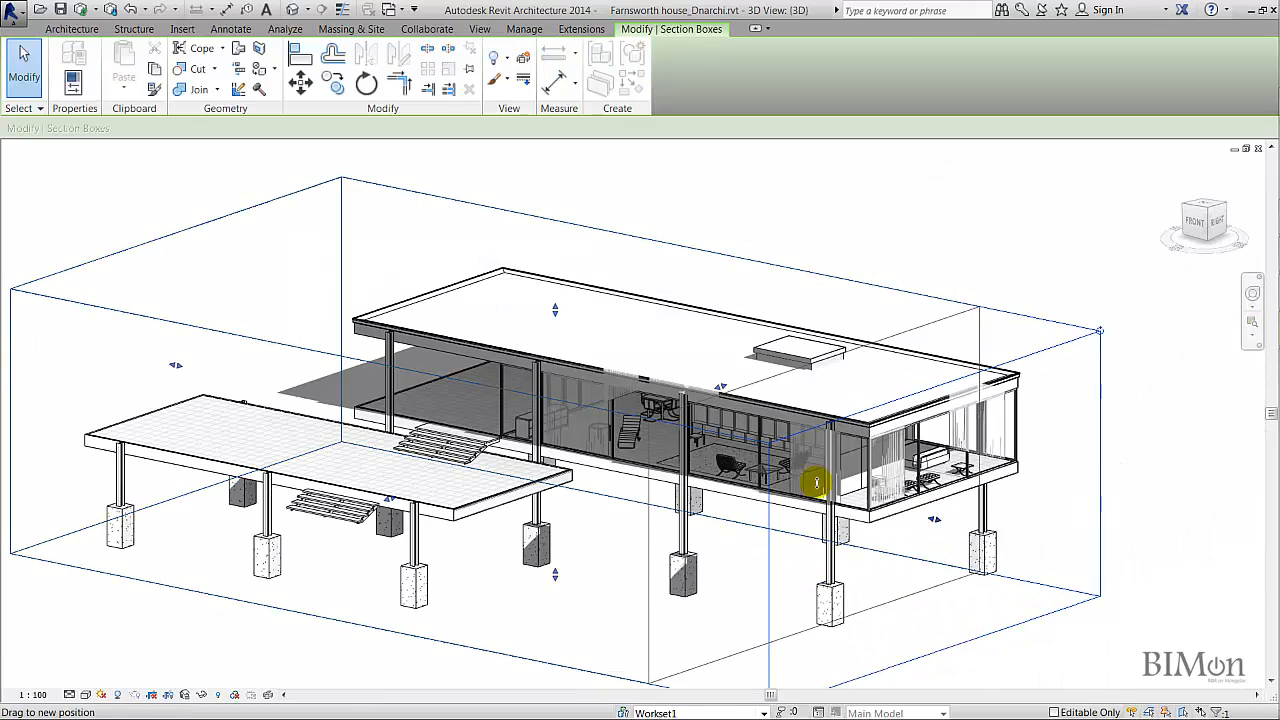
{"action": "scroll", "coordinate": [814, 471], "scroll_direction": "up", "scroll_amount": 4}
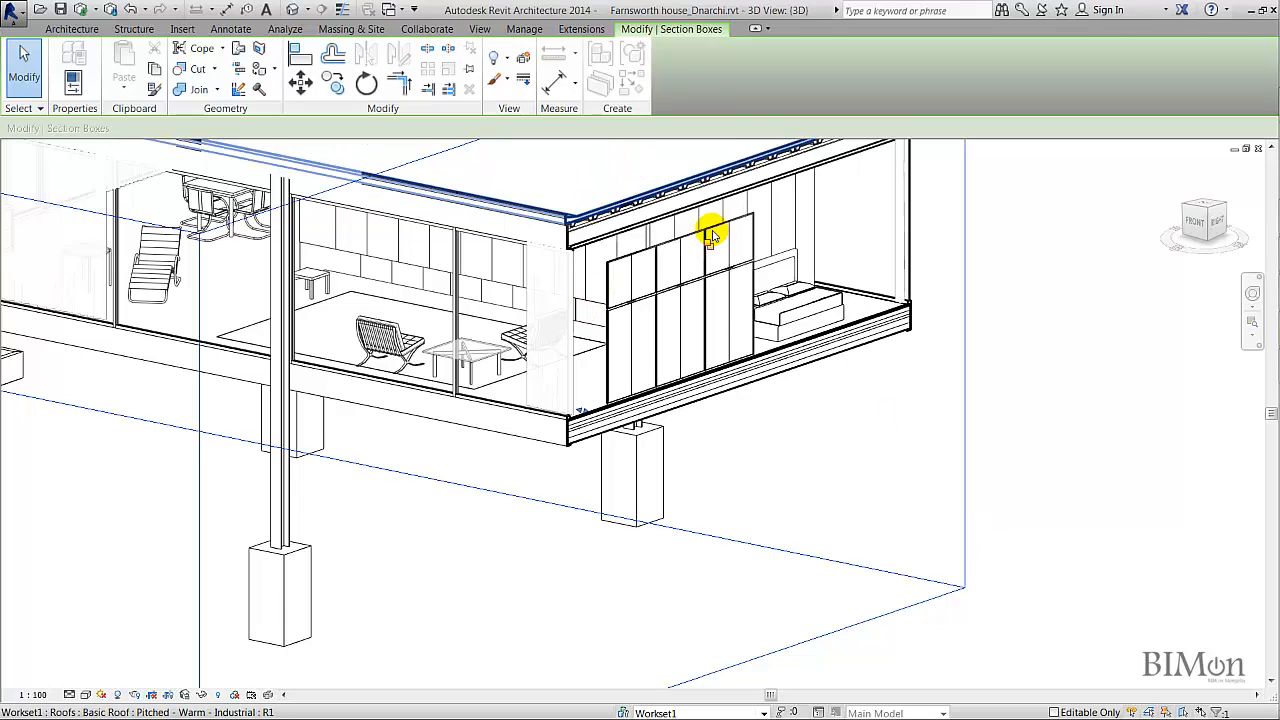
{"action": "scroll", "coordinate": [1057, 363], "scroll_direction": "down", "scroll_amount": 3}
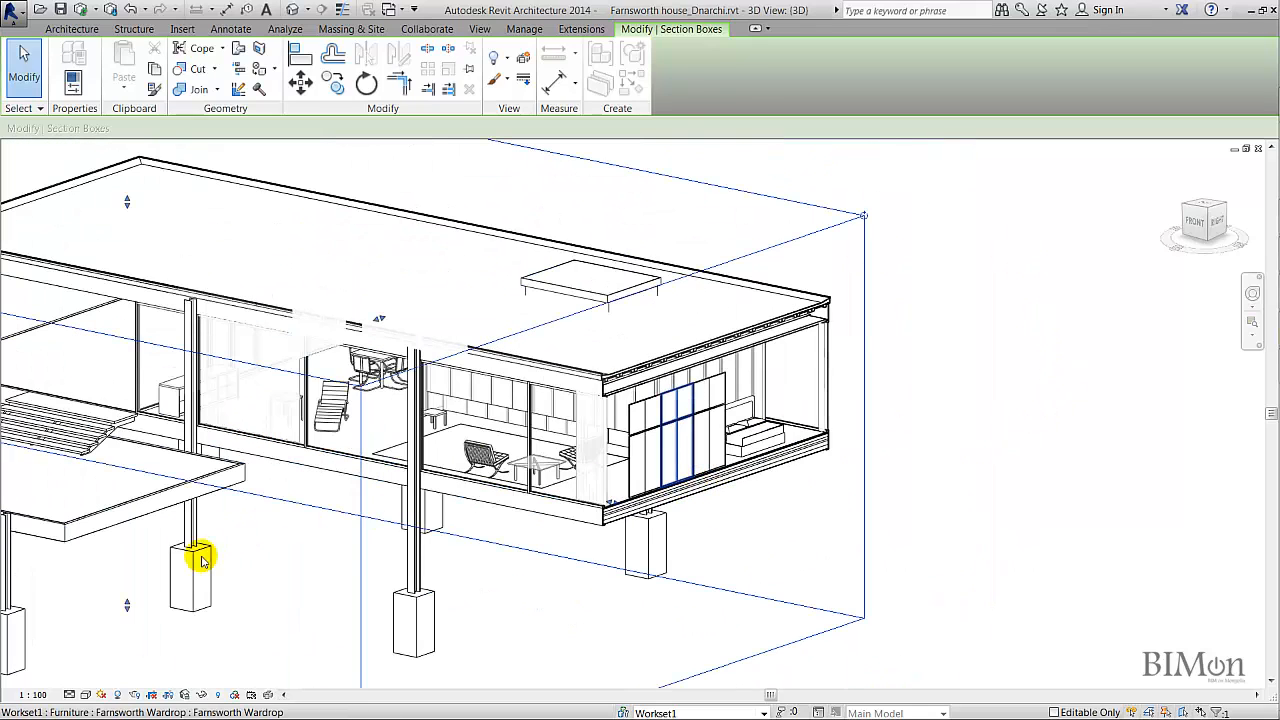
{"action": "middle_click_drag", "start_coordinate": [137, 594], "coordinate": [328, 562]}
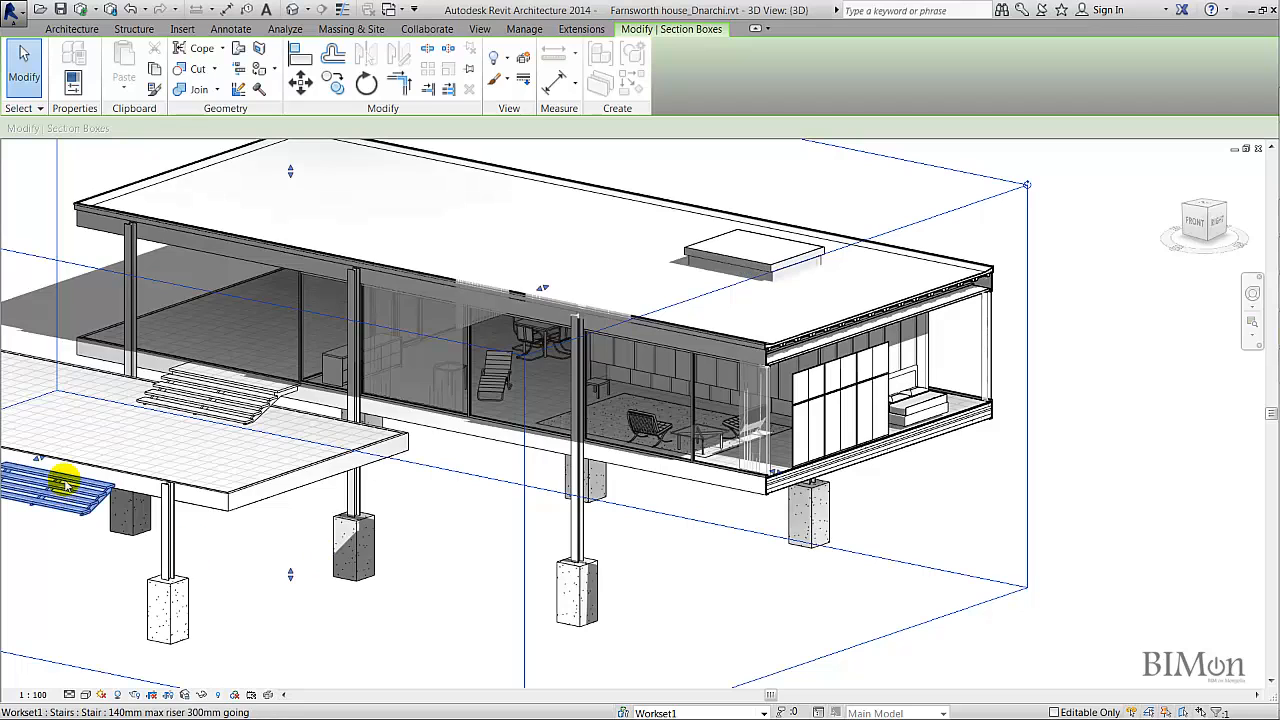
{"action": "left_click_drag", "start_coordinate": [39, 457], "coordinate": [180, 485]}
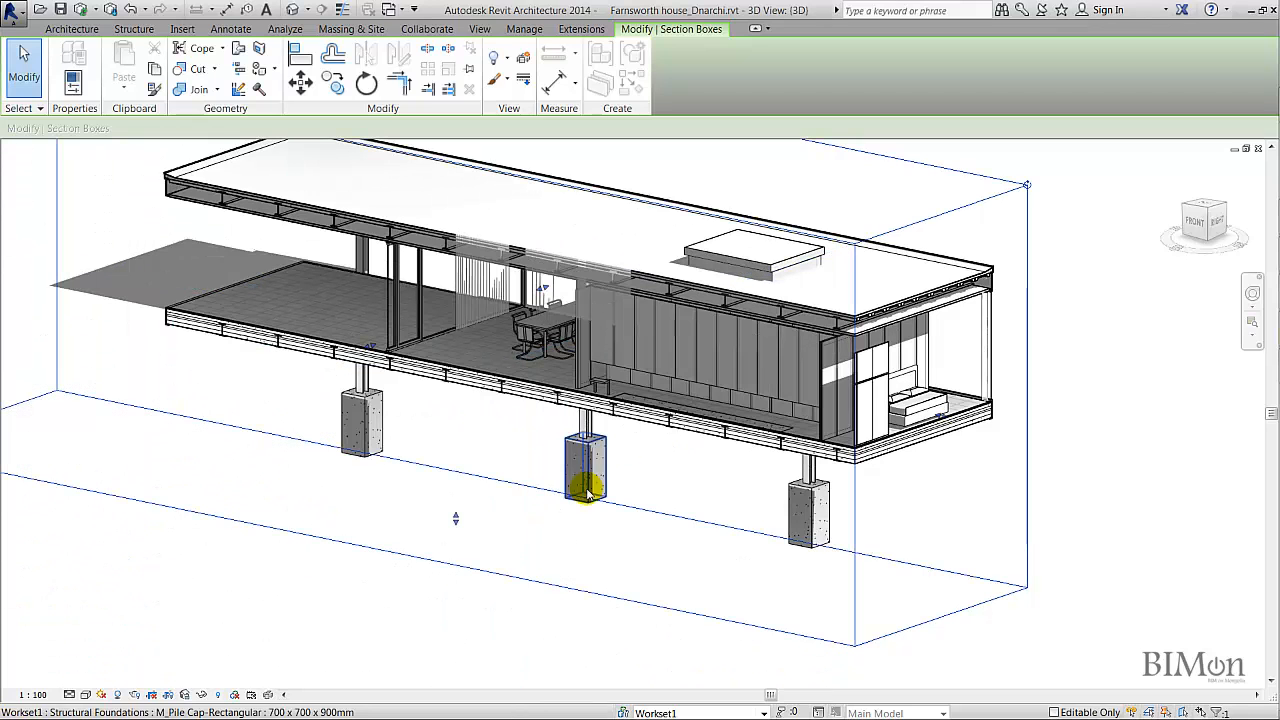
{"action": "left_click", "coordinate": [1157, 557]}
{"action": "middle_click_drag", "start_coordinate": [1108, 588], "coordinate": [1243, 563], "text": "shift"}
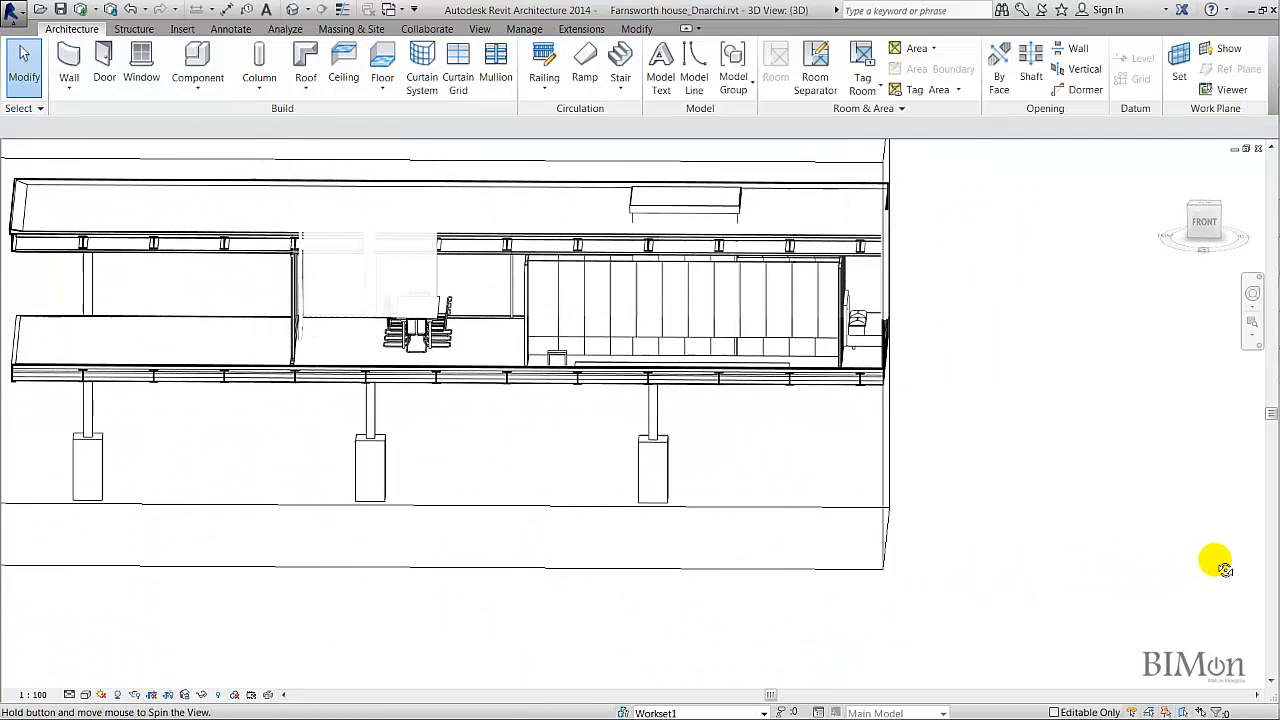
{"action": "mouse_move", "coordinate": [770, 616]}
{"action": "middle_mouse_down", "text": "shift"}
{"action": "mouse_move", "coordinate": [900, 551]}
{"action": "mouse_move", "coordinate": [1123, 549]}
{"action": "mouse_move", "coordinate": [850, 650]}
{"action": "middle_mouse_up", "text": "shift"}
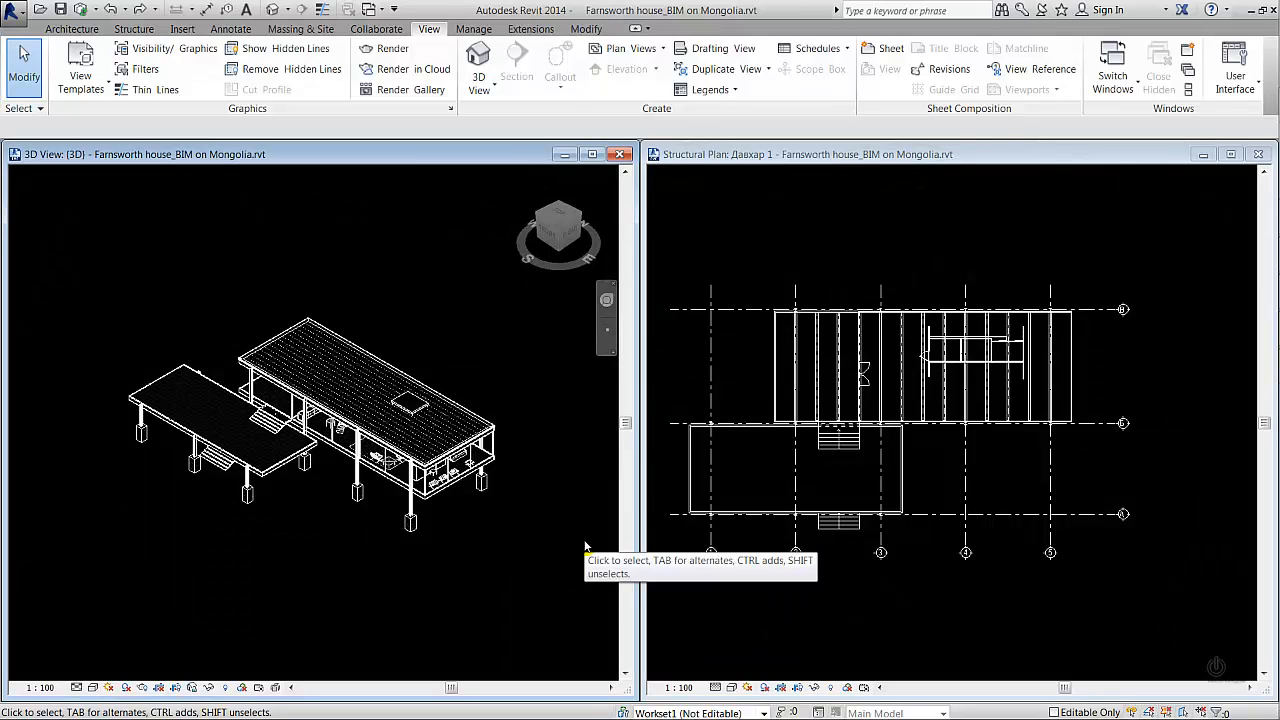
Step: Apply a temporary structure-only view template to the 3D view of Farnsworth house_BIM on Mongolia.rvt and inspect the roof and floor framing
{"action": "scroll", "coordinate": [446, 525], "scroll_direction": "up", "scroll_amount": 2}
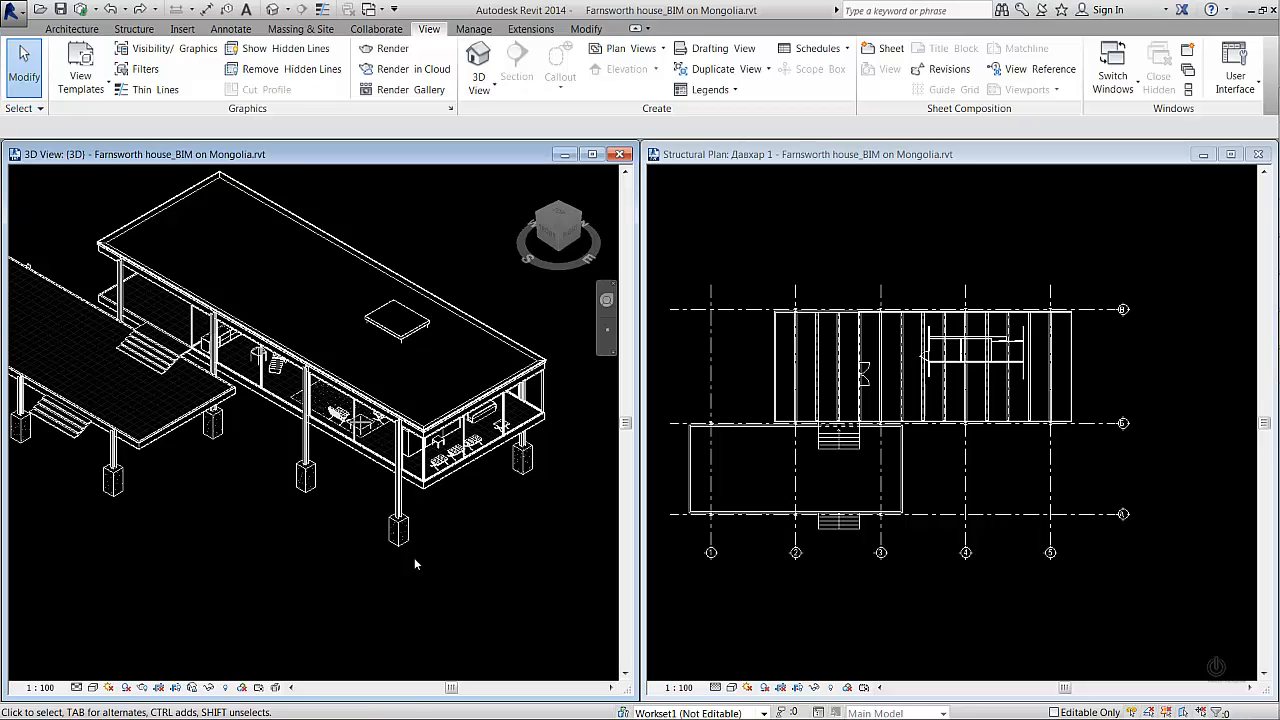
{"action": "middle_click_drag", "start_coordinate": [412, 560], "coordinate": [489, 569]}
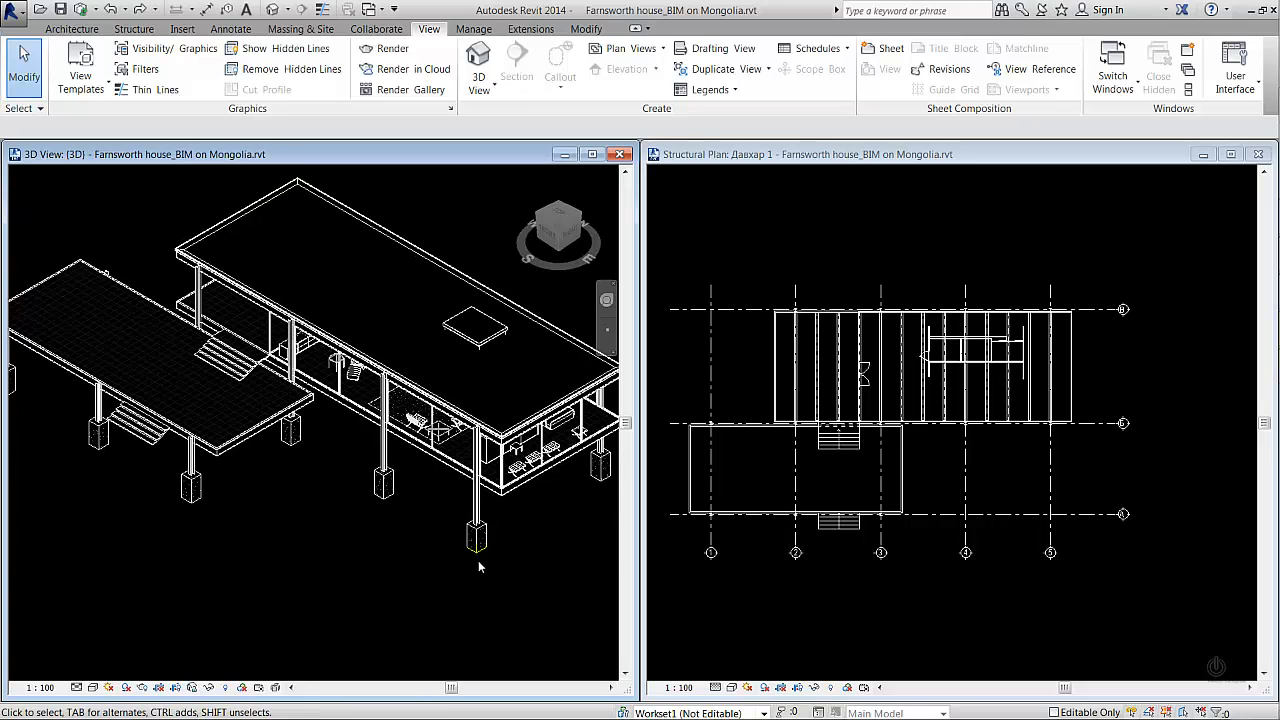
{"action": "middle_click_drag", "start_coordinate": [482, 568], "coordinate": [437, 586], "text": "shift"}
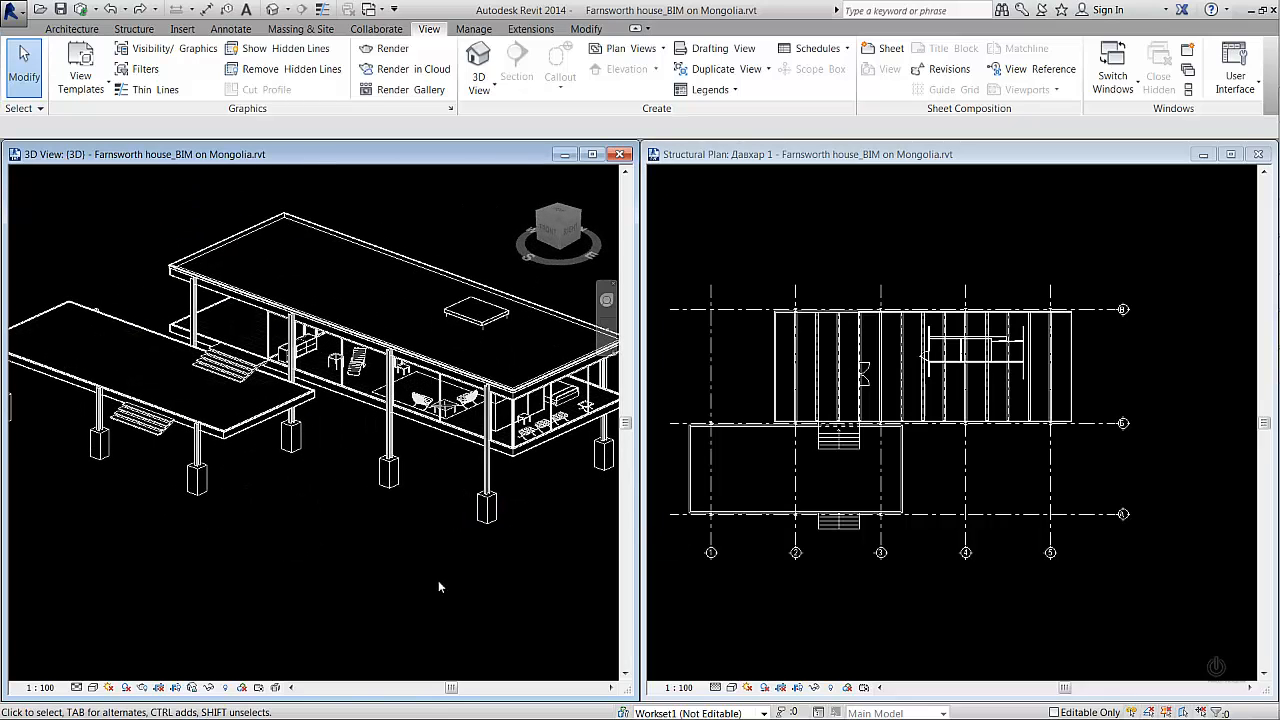
{"action": "left_click", "coordinate": [258, 688]}
{"action": "left_click", "coordinate": [305, 648]}
{"action": "middle_click_drag", "start_coordinate": [380, 546], "coordinate": [411, 517], "text": "shift"}
{"action": "scroll", "coordinate": [466, 337], "scroll_direction": "up", "scroll_amount": 8}
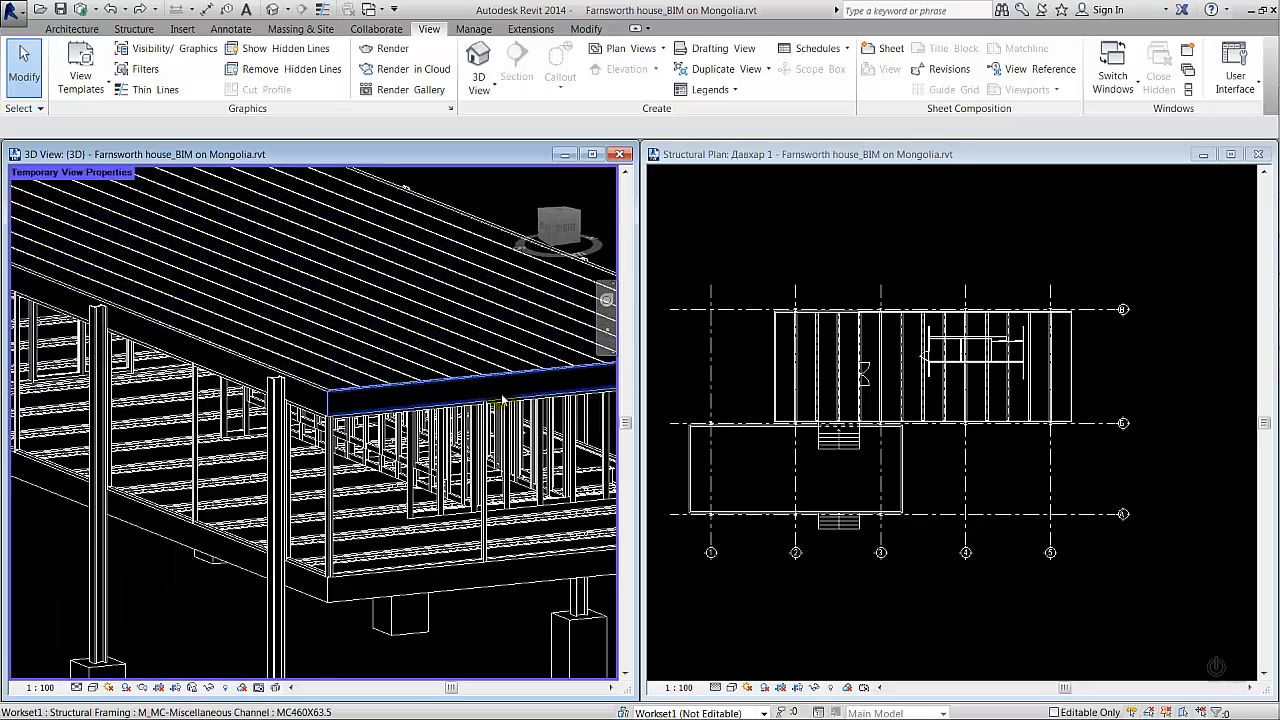
{"action": "middle_click_drag", "start_coordinate": [420, 363], "coordinate": [409, 478], "text": "shift"}
{"action": "scroll", "coordinate": [437, 482], "scroll_direction": "down", "scroll_amount": 4}
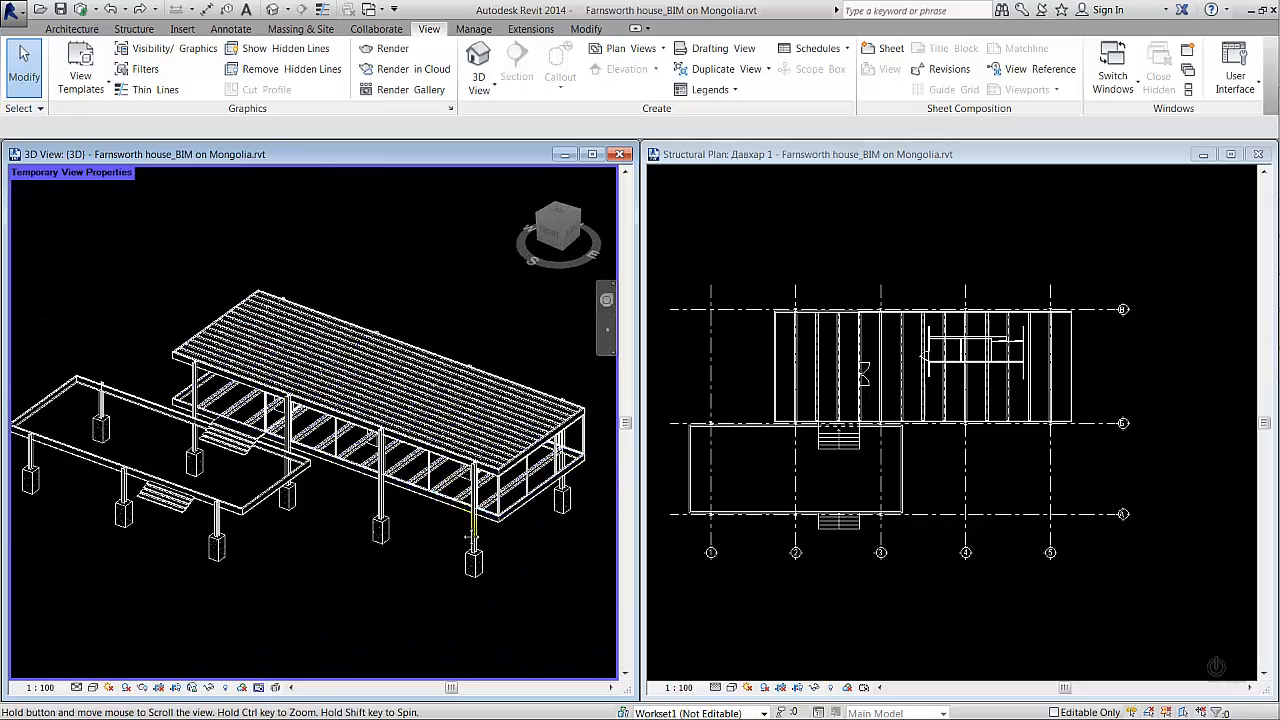
{"action": "scroll", "coordinate": [407, 398], "scroll_direction": "down", "scroll_amount": 1}
Step: Move the uppermost horizontal grid line 1200 mm outward in the Давхар 1 structural plan, removing the conflicting constraints
{"action": "left_click", "coordinate": [766, 584]}
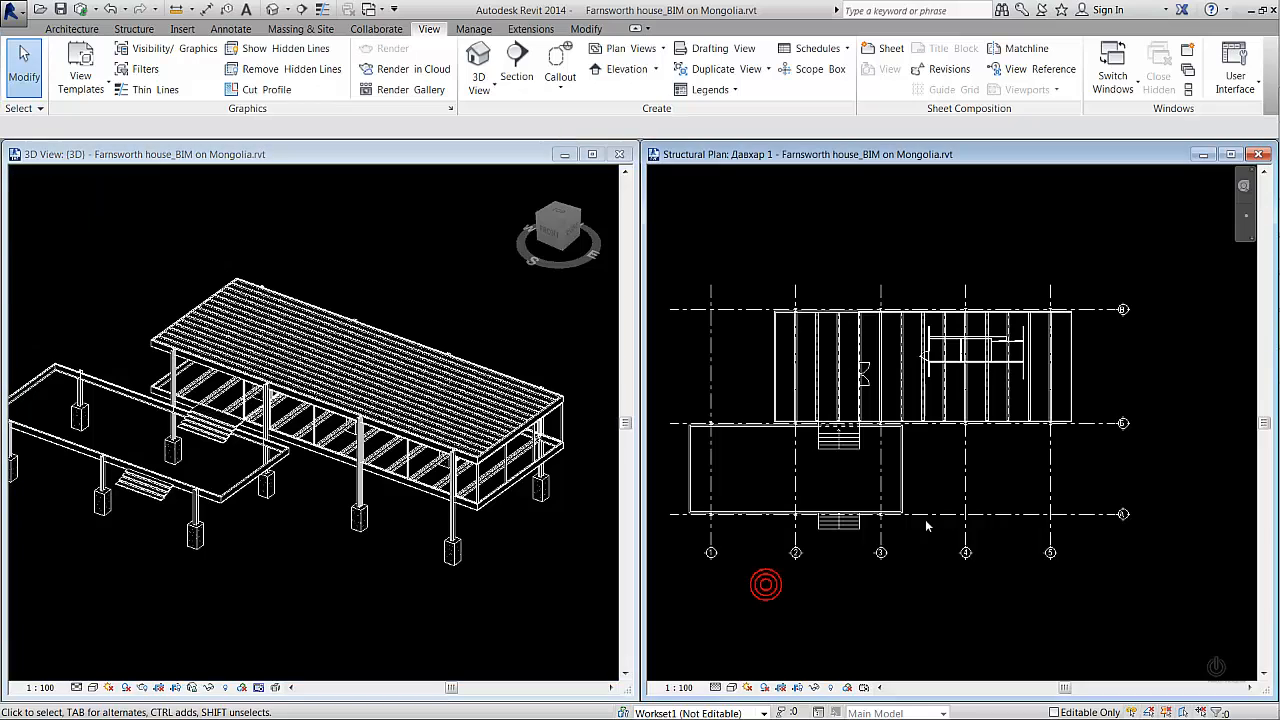
{"action": "middle_click_drag", "start_coordinate": [1092, 368], "coordinate": [1134, 387]}
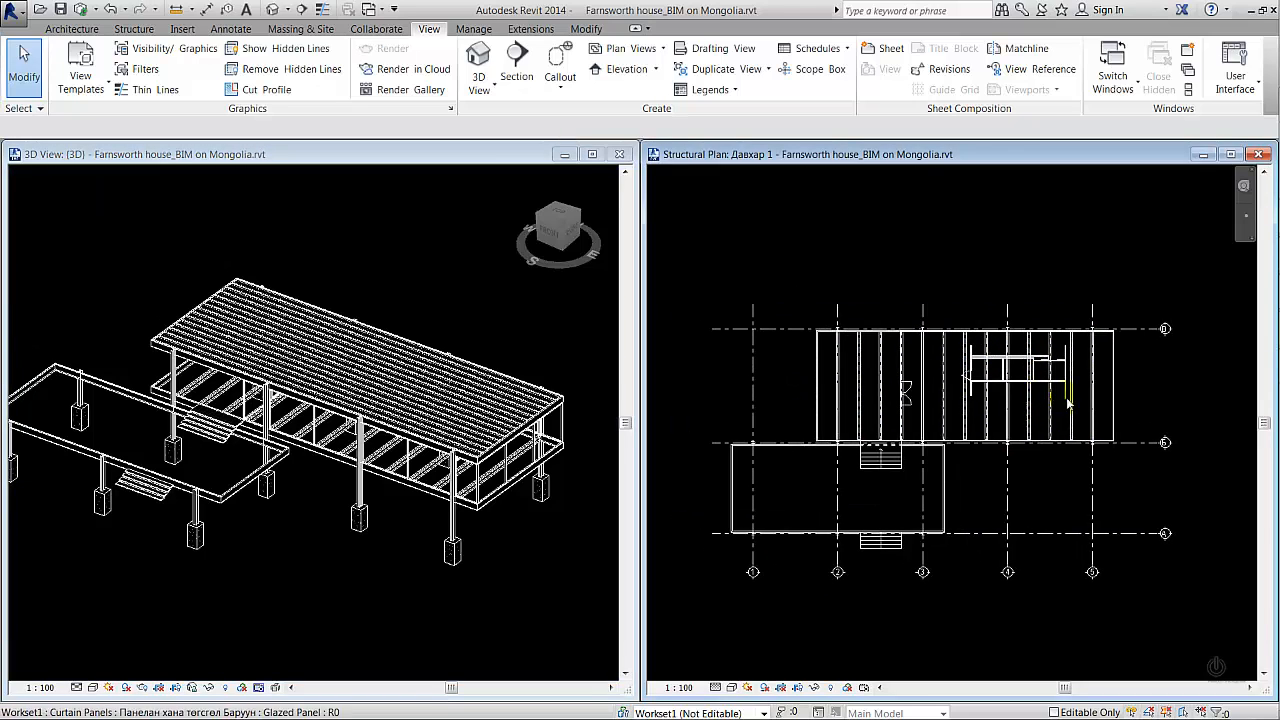
{"action": "left_click", "coordinate": [1147, 330]}
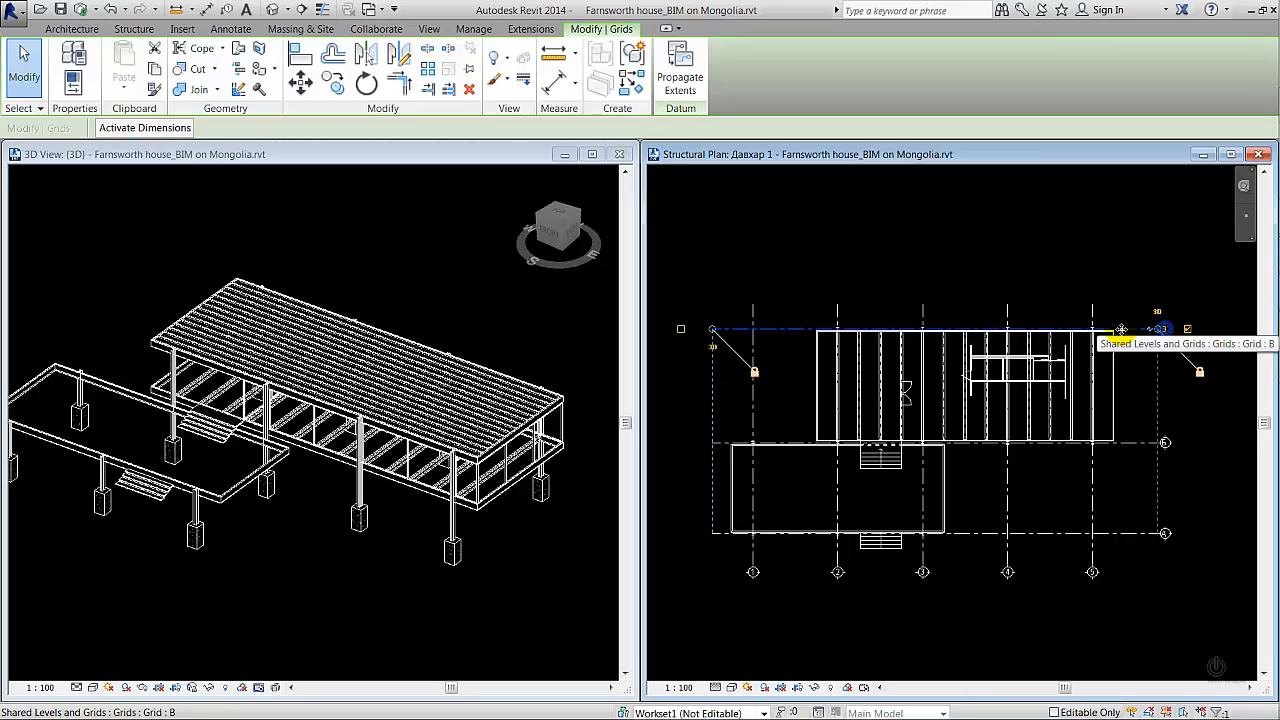
{"action": "left_click", "coordinate": [299, 85]}
{"action": "left_click", "coordinate": [771, 316]}
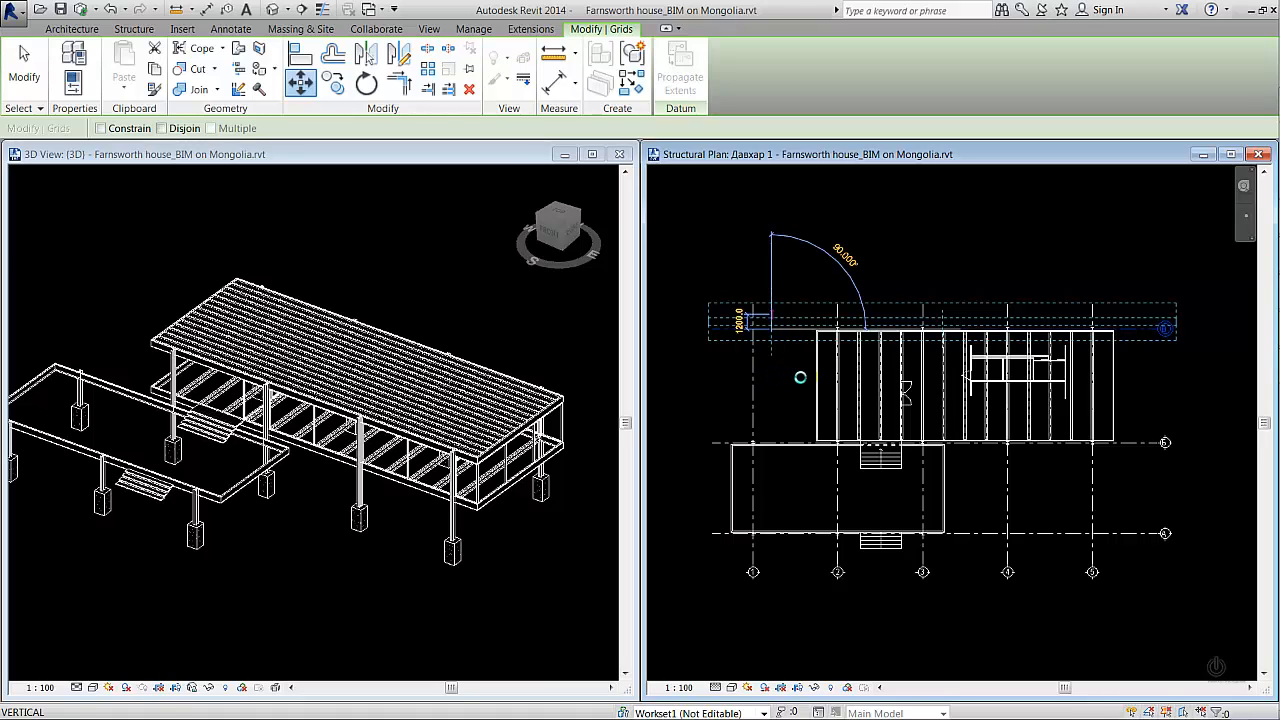
{"action": "left_click", "coordinate": [800, 377]}
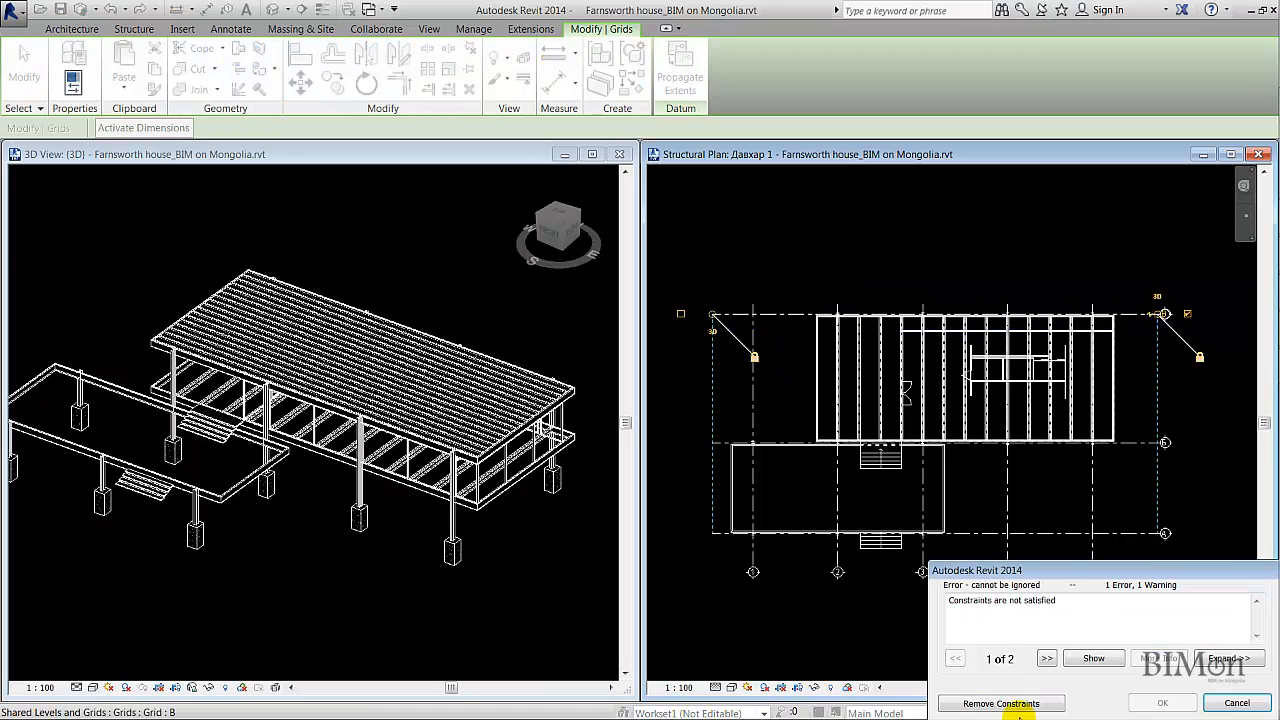
{"action": "left_click", "coordinate": [1001, 704]}
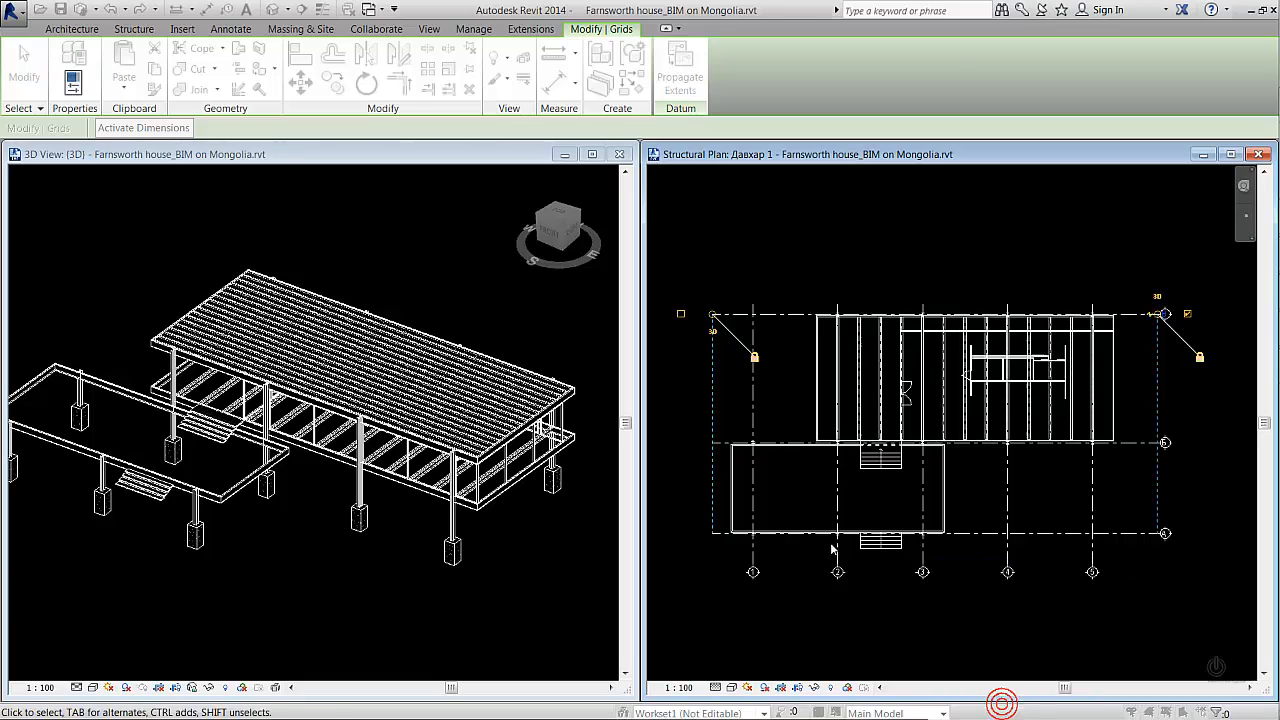
{"action": "left_click", "coordinate": [808, 601]}
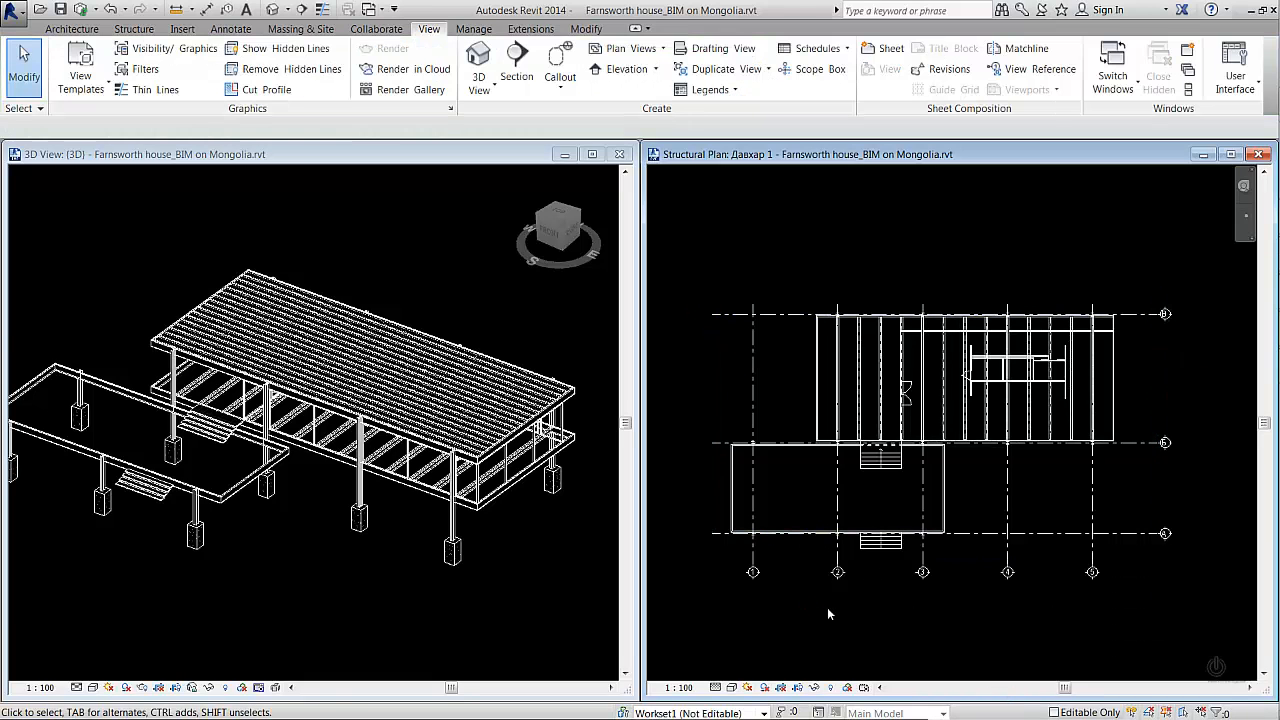
Step: Synchronize with the central model, relinquishing borrowed elements and view worksets and saving the local file before and after
{"action": "left_click", "coordinate": [80, 9]}
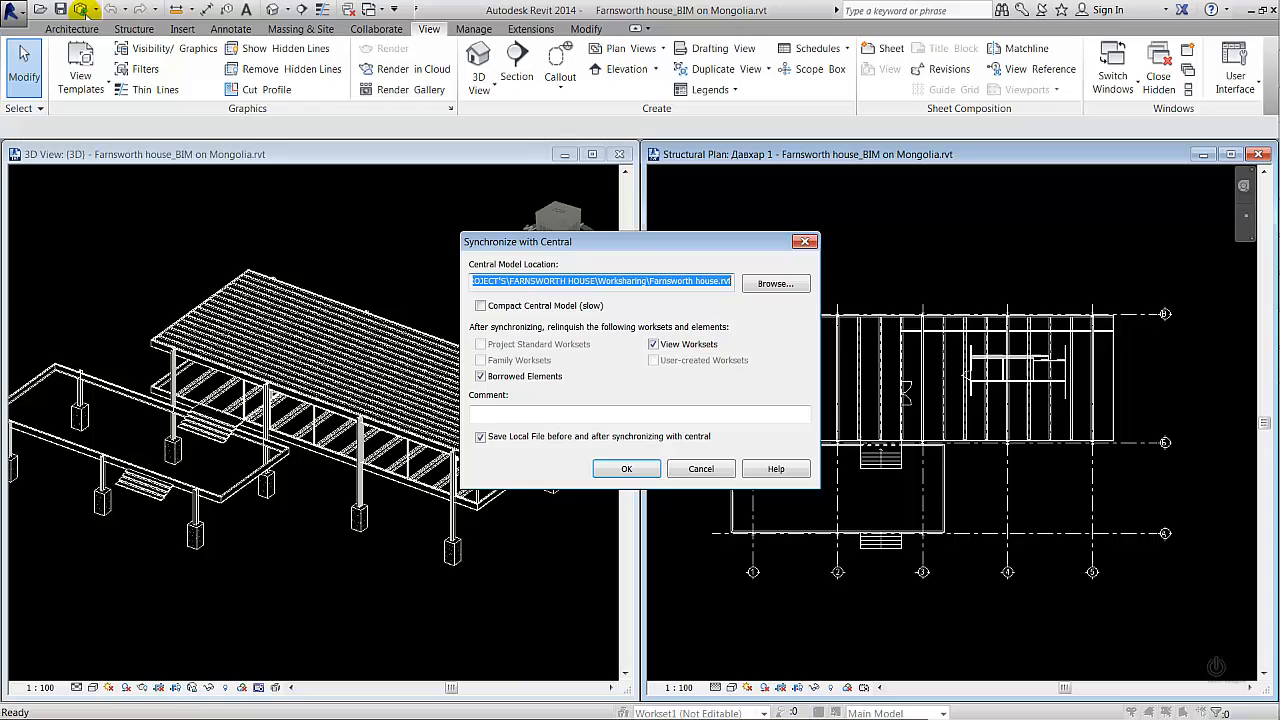
{"action": "left_click", "coordinate": [608, 468]}
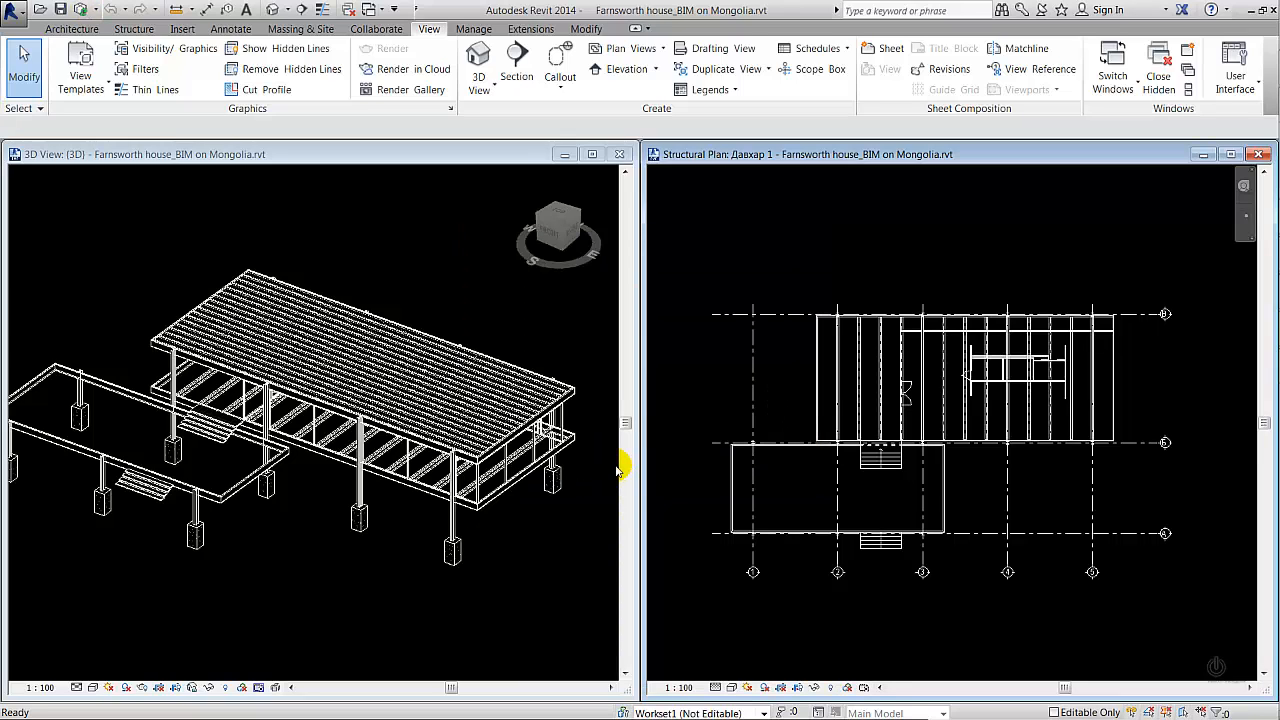
Step: Switch to Farnsworth house_Dnarchi.rvt, load the latest changes from the central model, and inspect the widened rear side in 3D
{"action": "mouse_move", "coordinate": [1270, 310]}
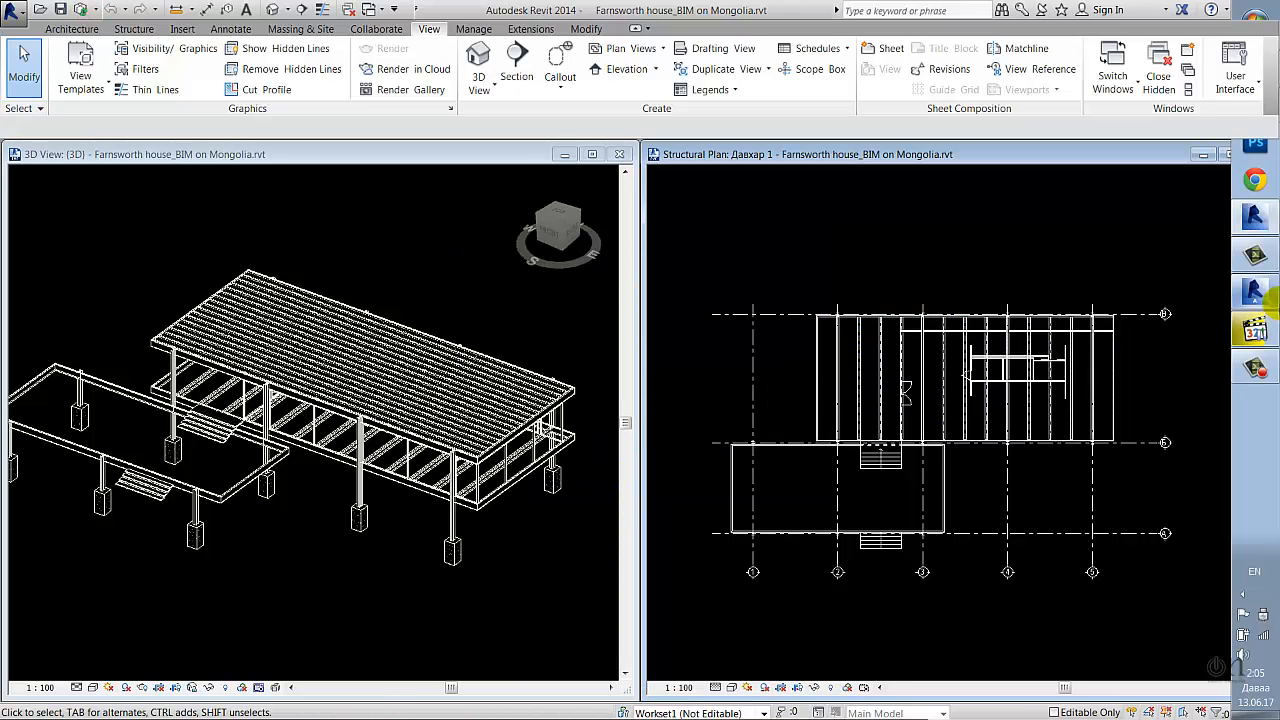
{"action": "left_click", "coordinate": [1260, 289]}
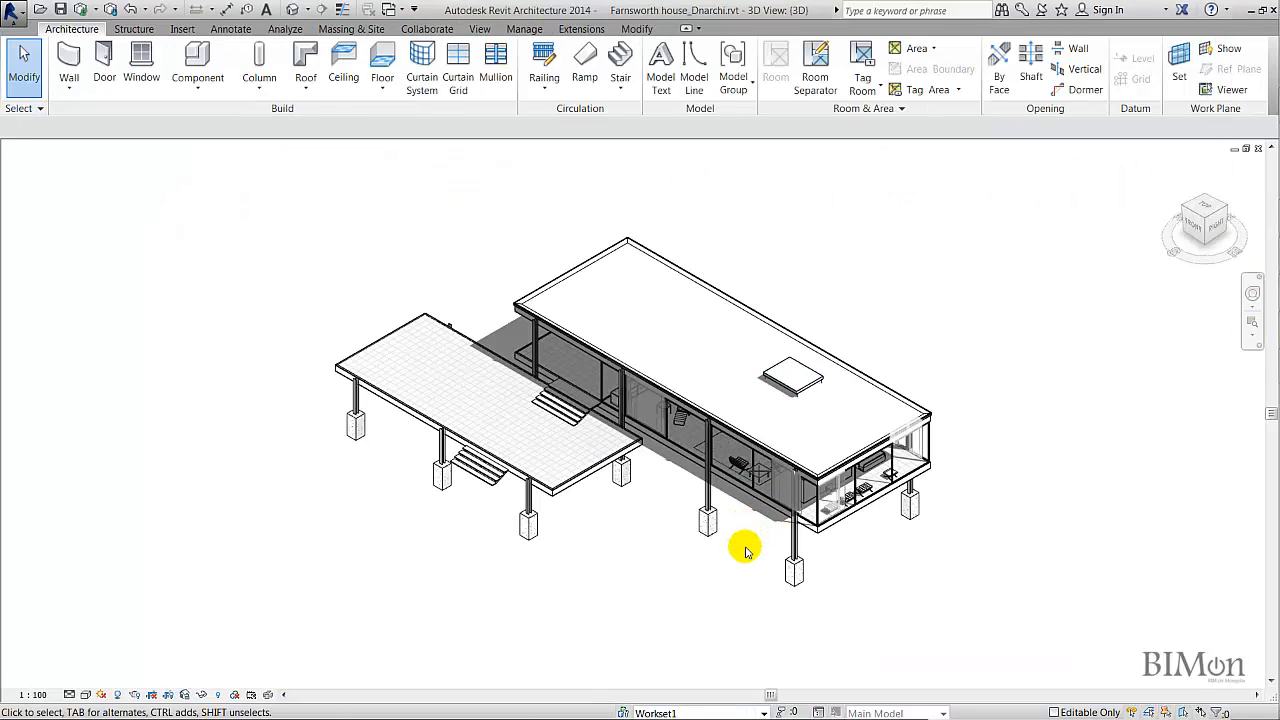
{"action": "left_click", "coordinate": [108, 10]}
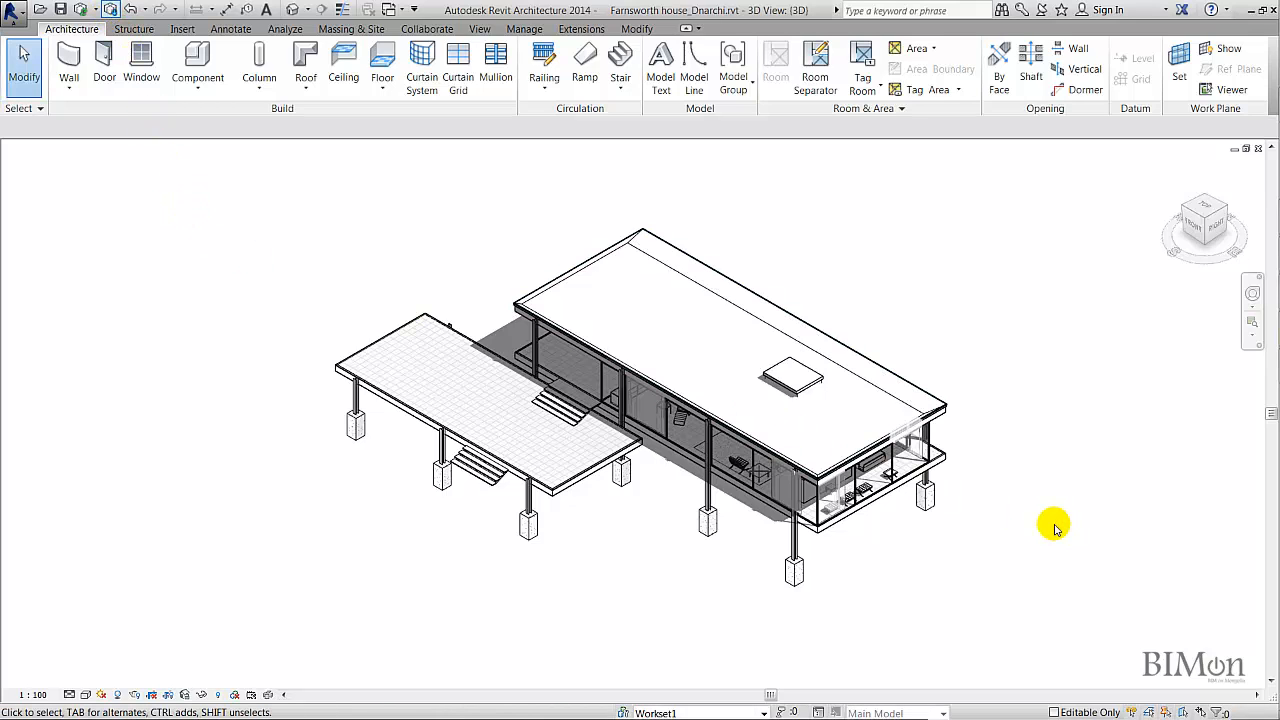
{"action": "mouse_move", "coordinate": [1057, 523]}
{"action": "middle_mouse_down", "text": "shift"}
{"action": "mouse_move", "coordinate": [908, 531]}
{"action": "mouse_move", "coordinate": [820, 517]}
{"action": "mouse_move", "coordinate": [808, 578]}
{"action": "mouse_move", "coordinate": [831, 443]}
{"action": "middle_mouse_up", "text": "shift"}
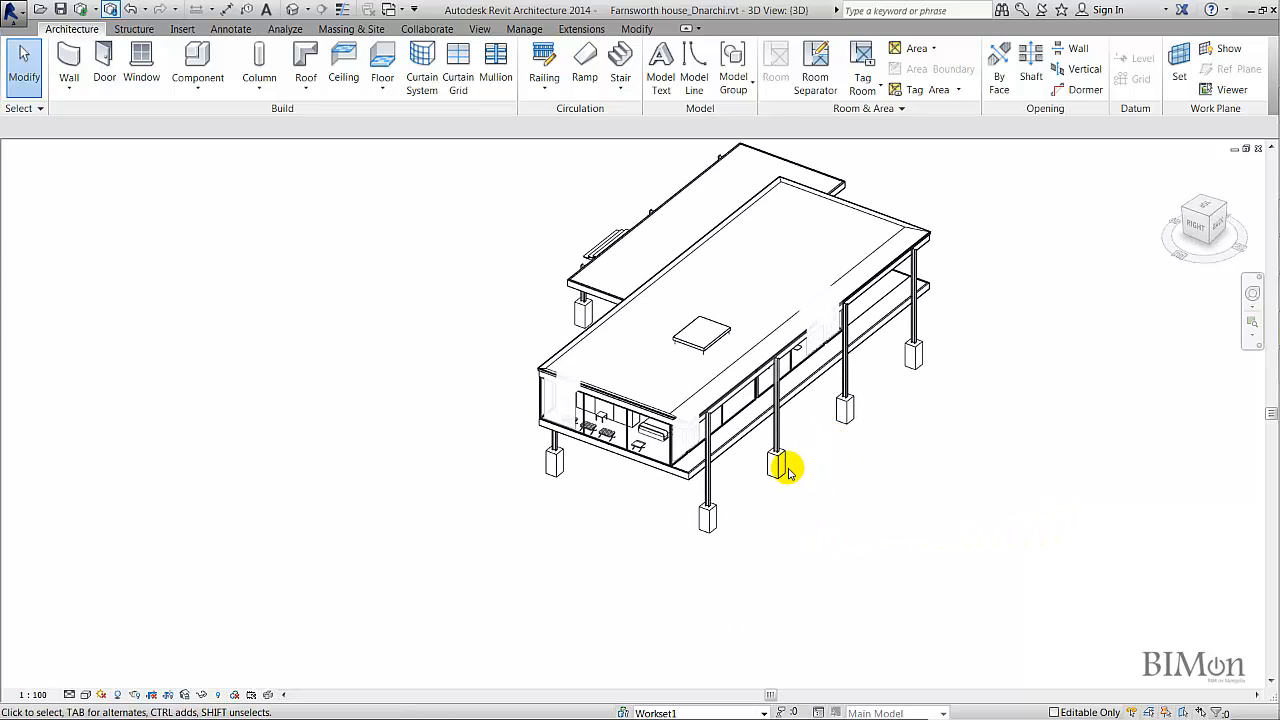
{"action": "scroll", "coordinate": [785, 468], "scroll_direction": "up", "scroll_amount": 5}
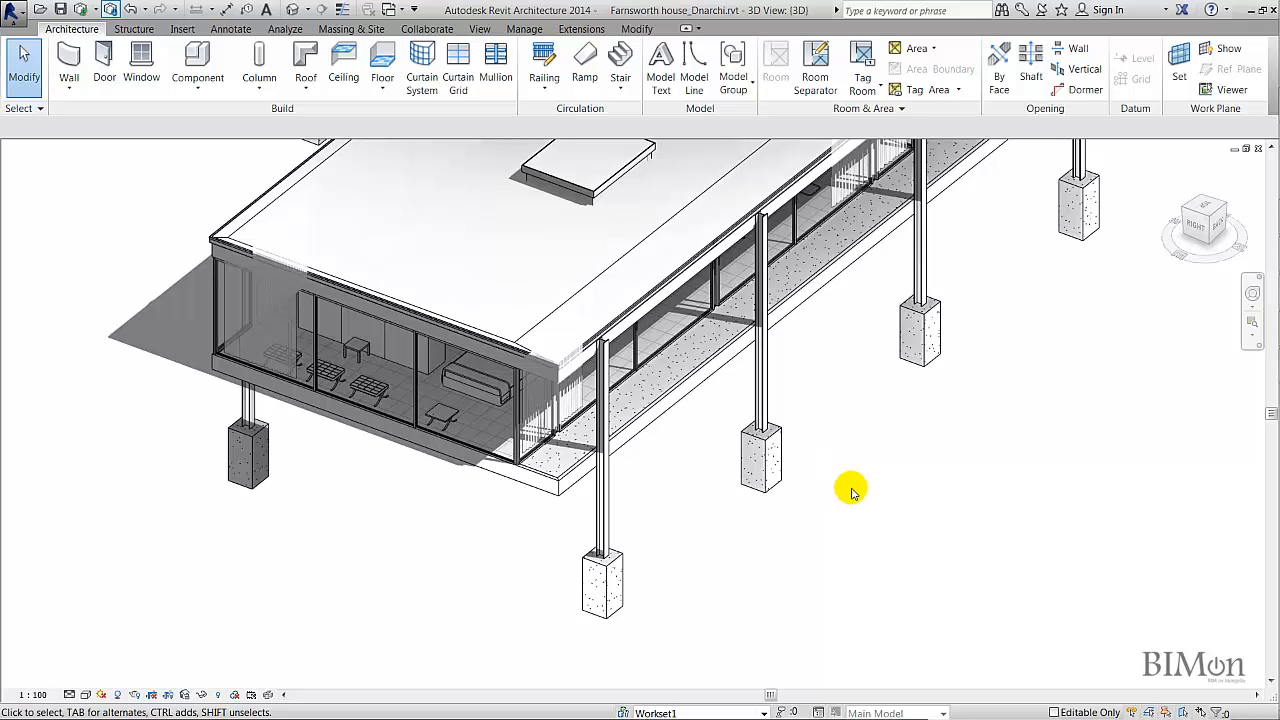